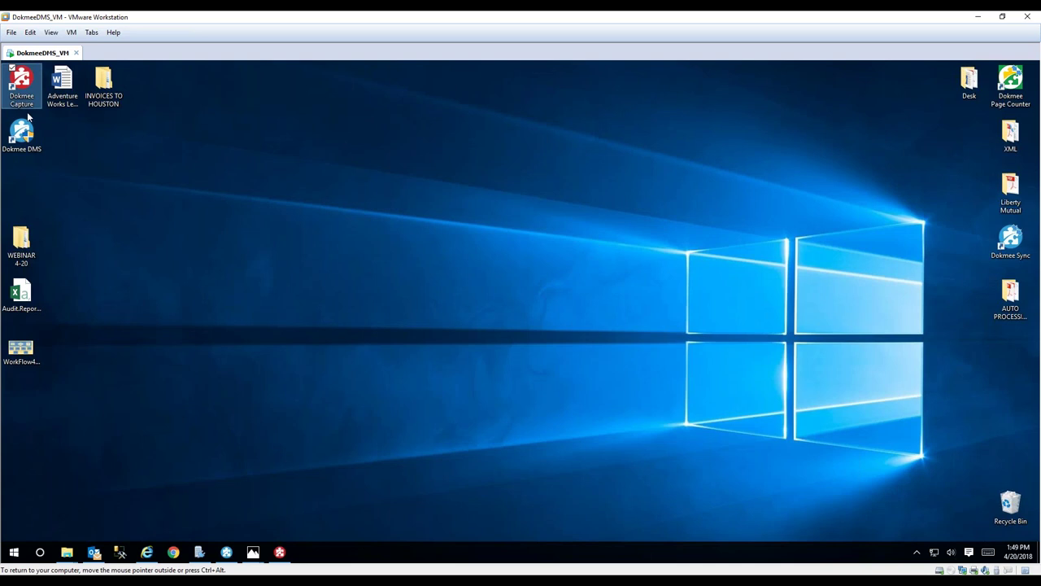
- Restore Dokmee Capture, check and close the Batch Directory, then exit the program
left_click(279, 552)
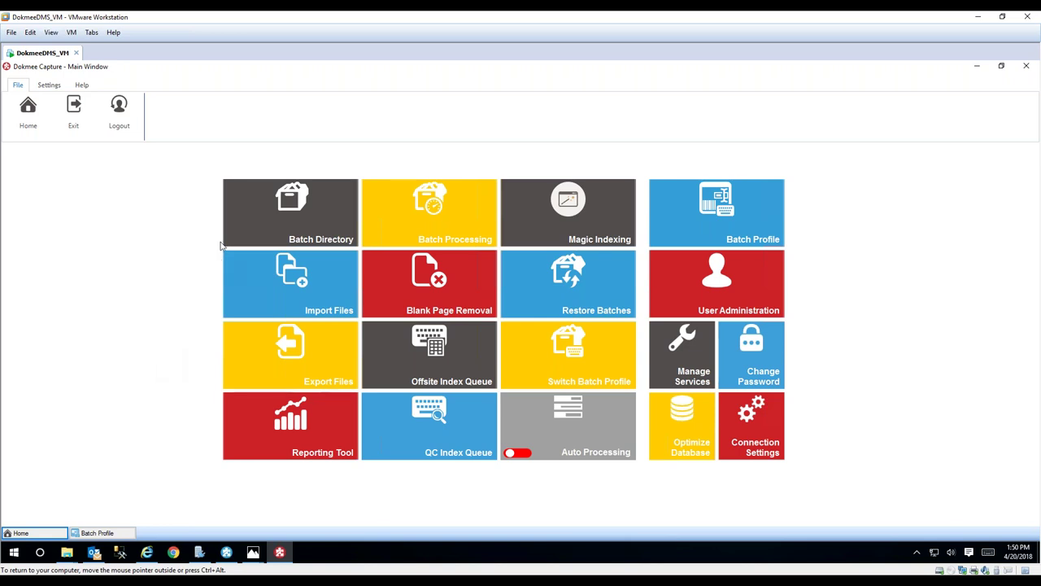
left_click(257, 220)
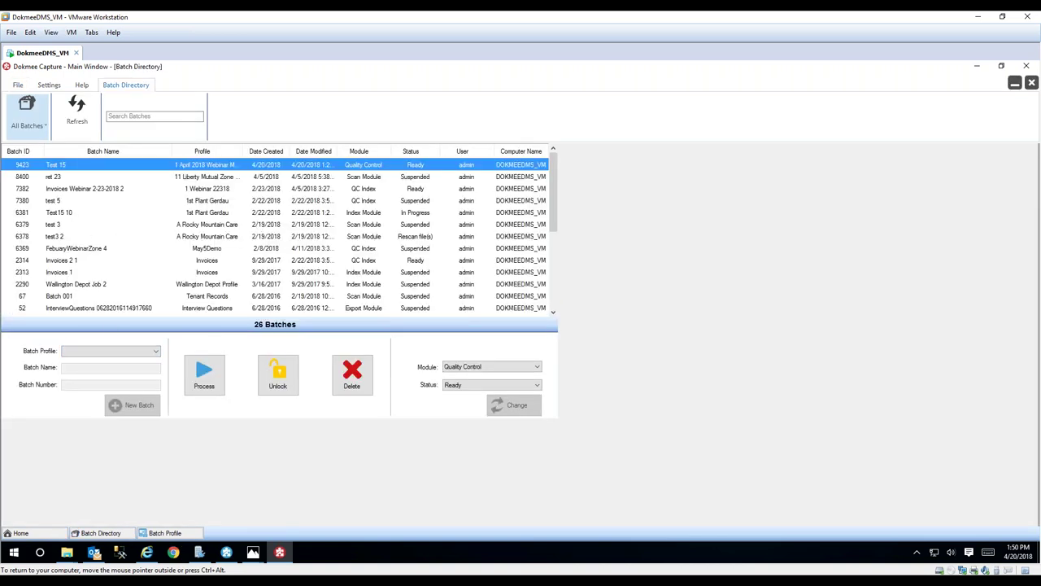
left_click(1031, 83)
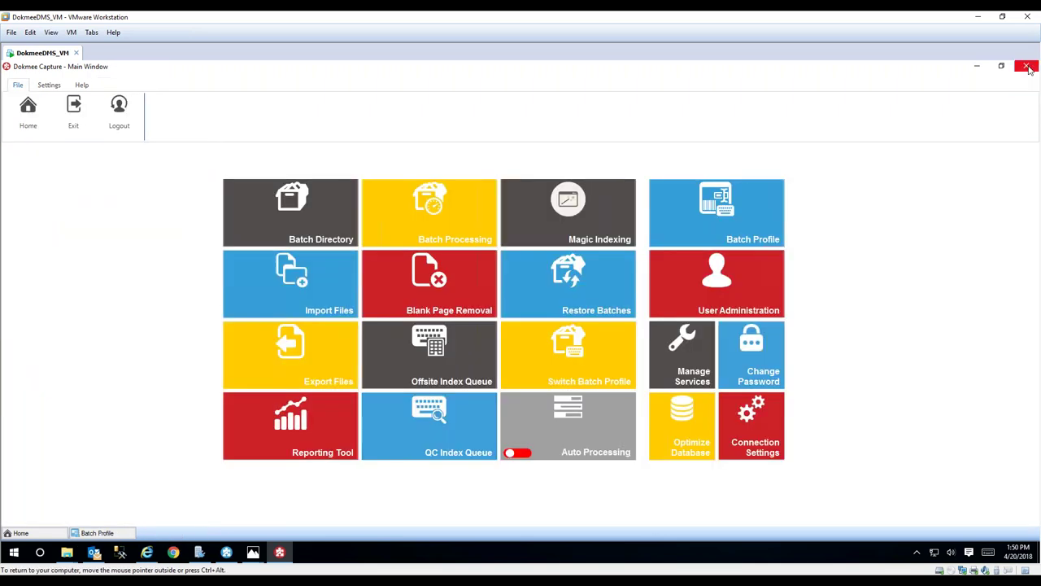
left_click(1027, 67)
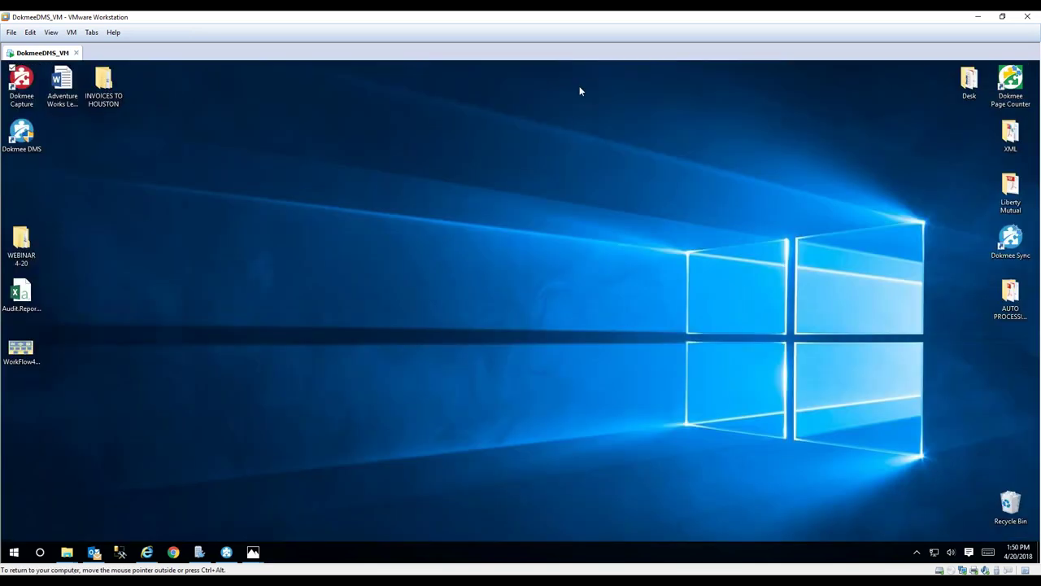
- Relaunch Dokmee Capture from its desktop icon and log in with the account username and password
left_click(17, 82)
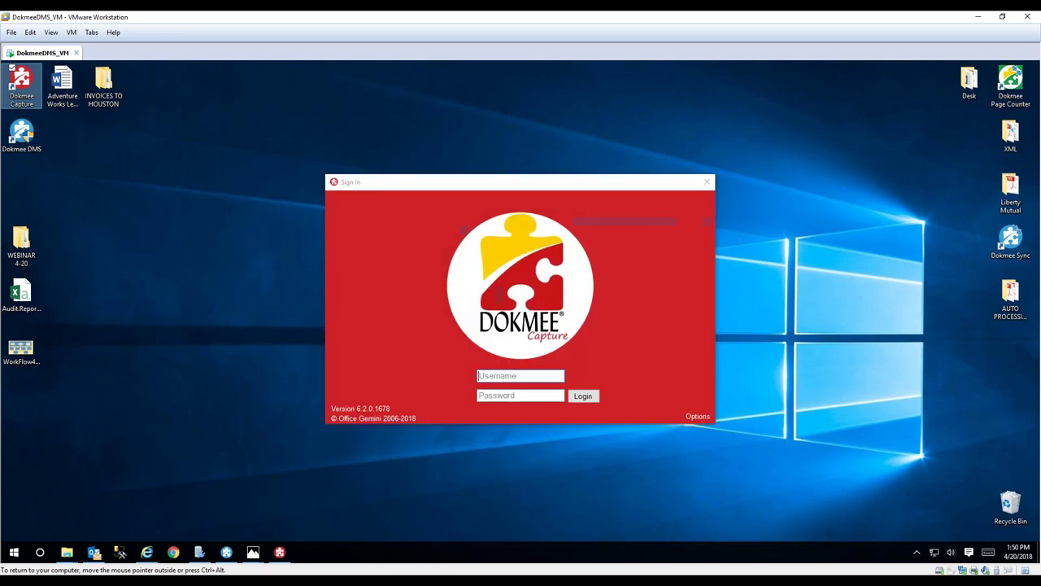
left_click(63, 85)
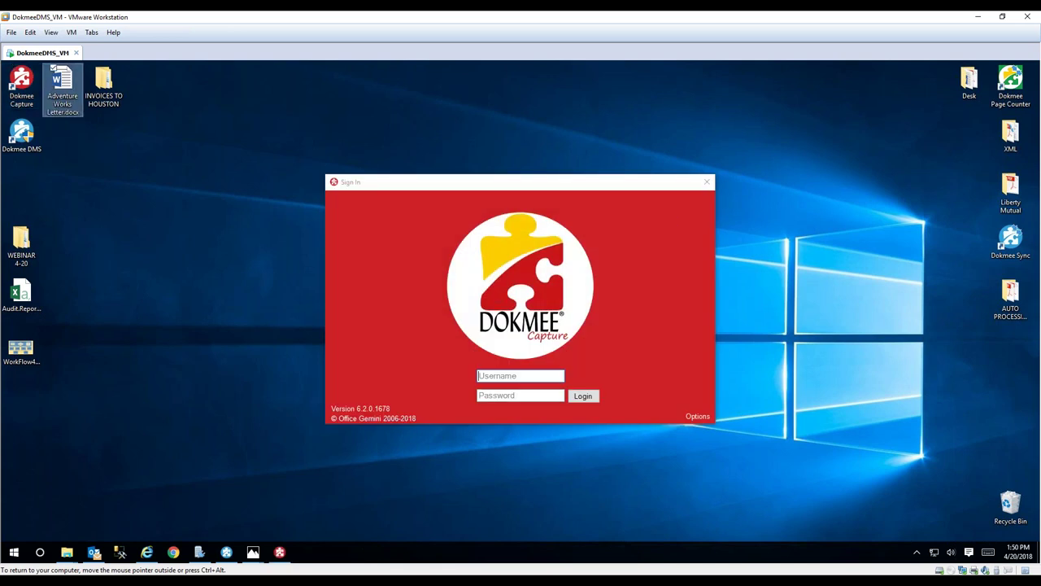
left_click(537, 376)
type("admin")
key("Tab")
type("admin")
left_click(579, 397)
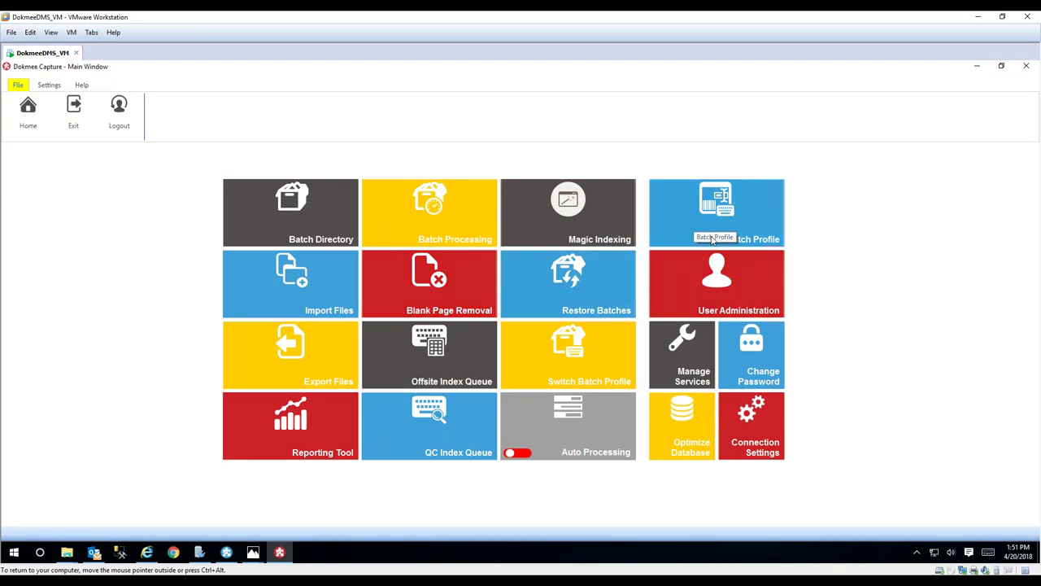
- Open the magic indexing template of the 1 April 2018 Webinar Magic Index batch profile
left_click(679, 218)
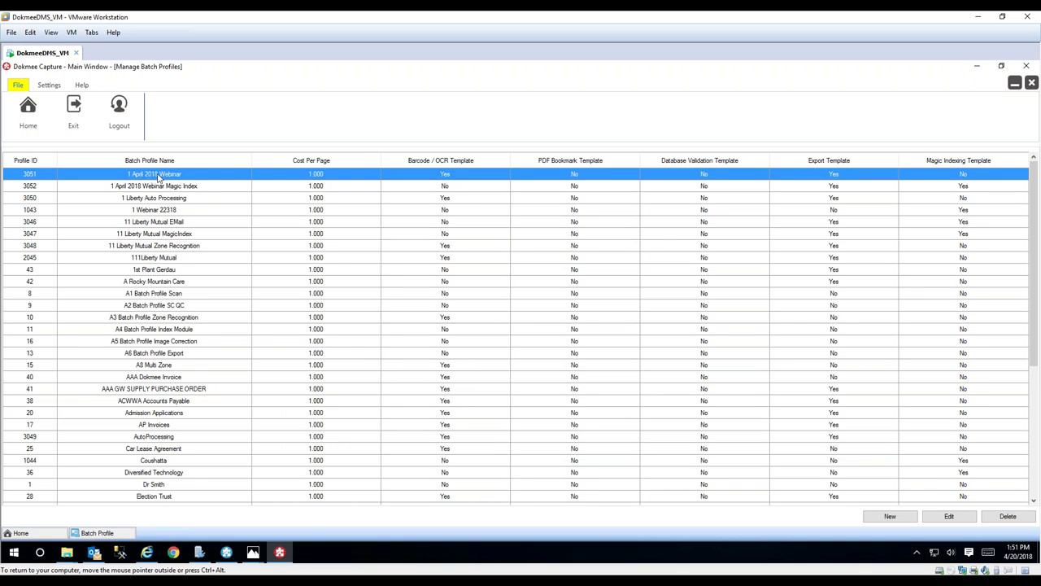
left_click(179, 187)
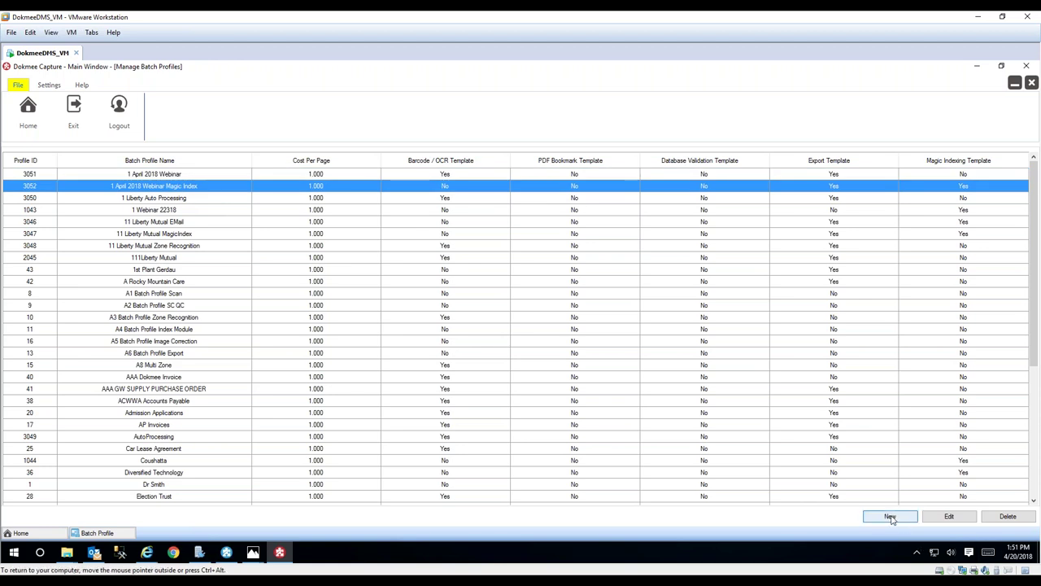
left_click(941, 521)
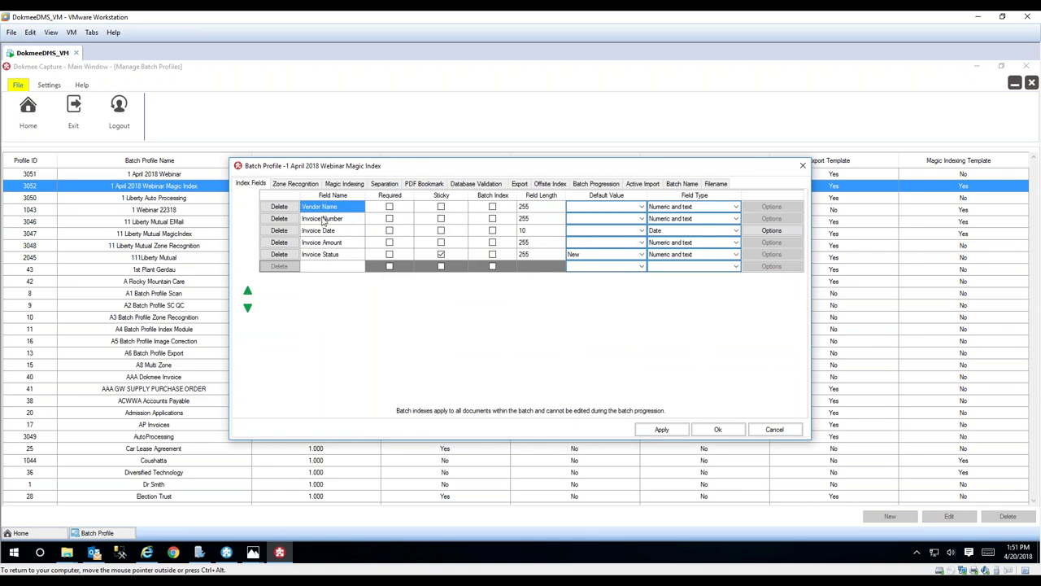
left_click(344, 183)
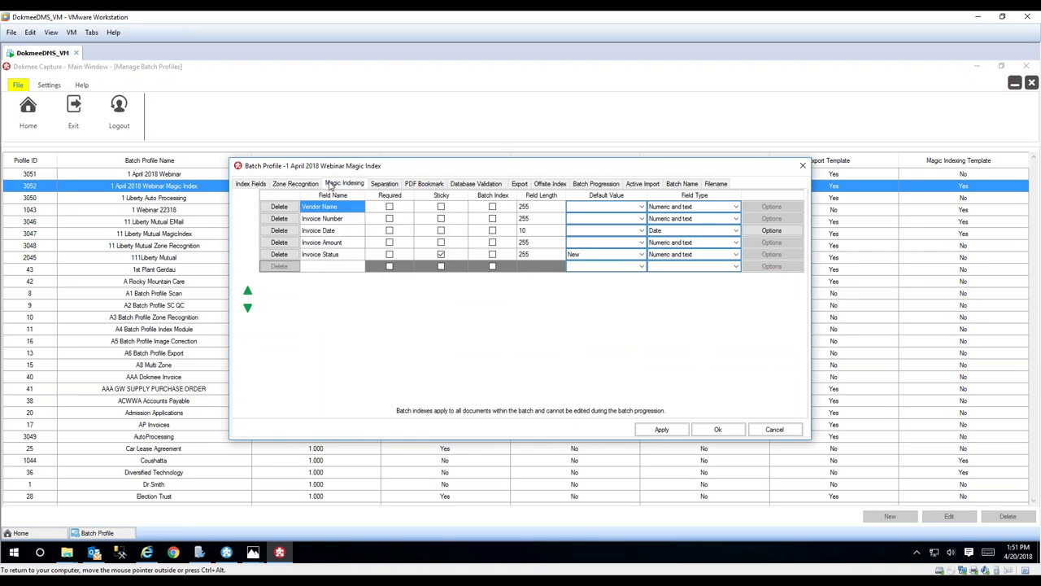
left_click(499, 320)
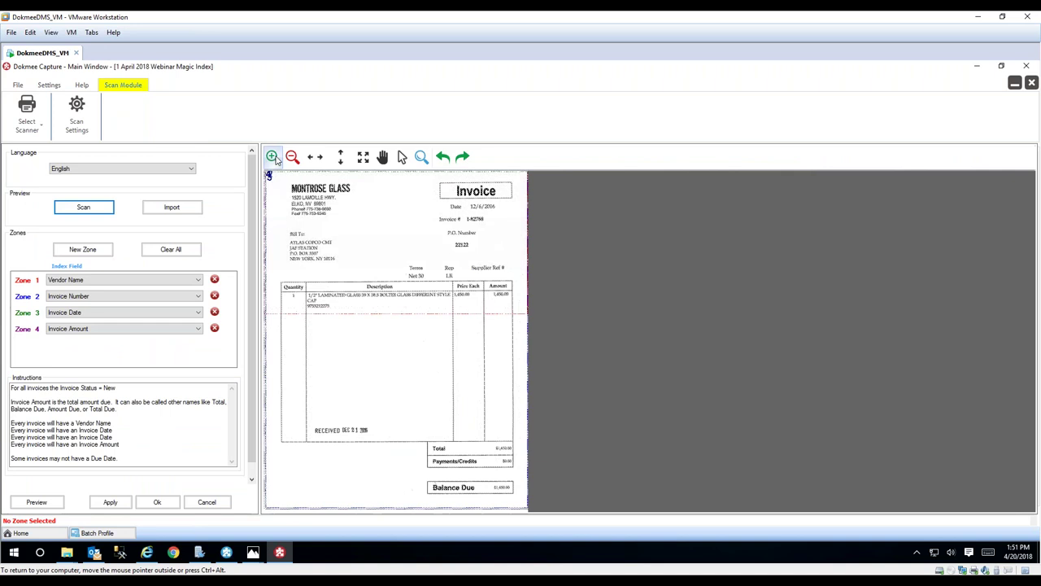
- Zoom into the template's invoice preview, close the editor and settings, and select 1 April 2018 Webinar
left_click(272, 156)
left_click(272, 157)
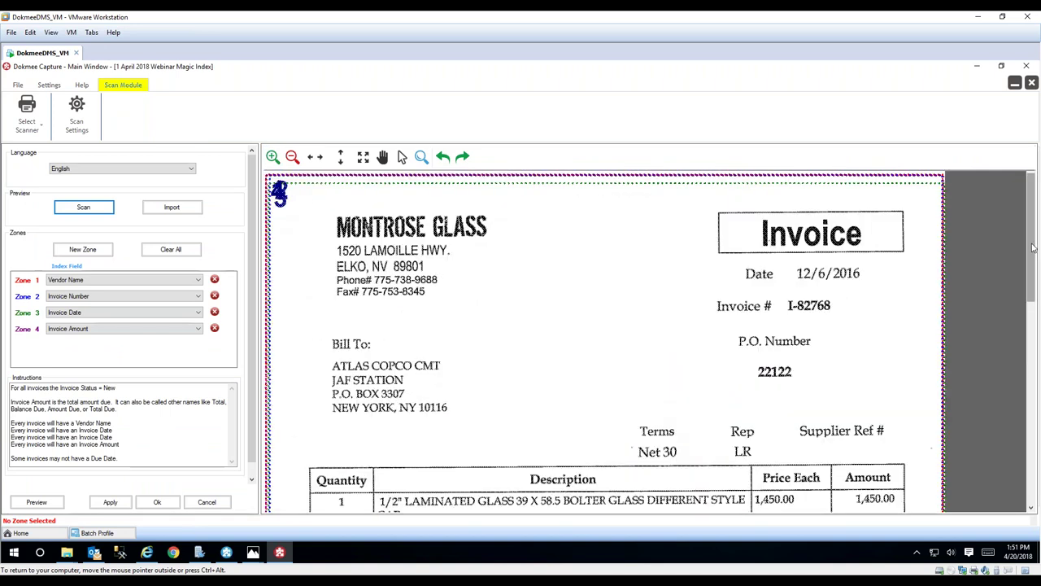
left_click_drag(1032, 249, 1032, 253)
scroll(599, 488, "down", 3)
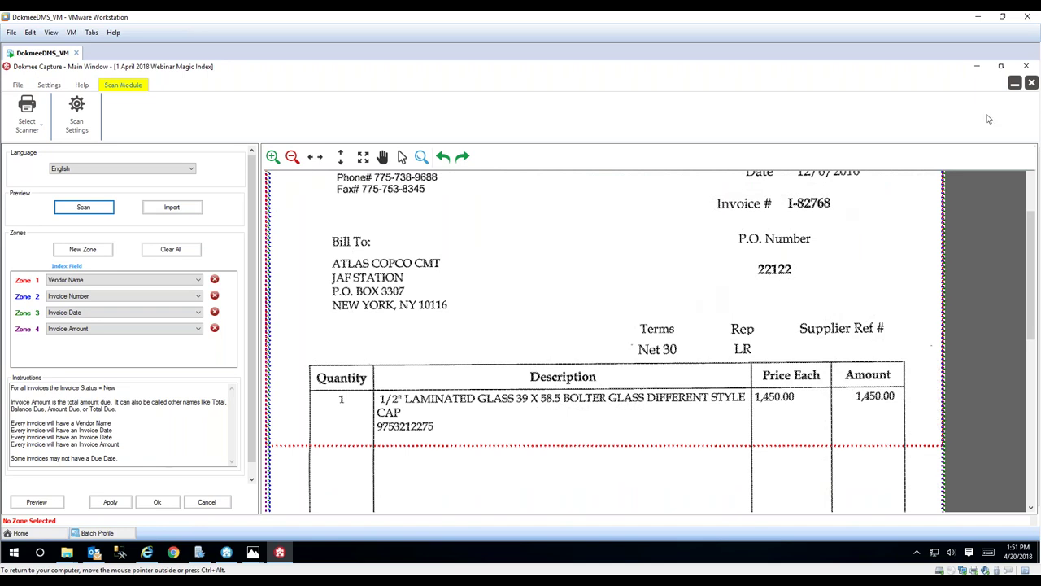
left_click(1031, 84)
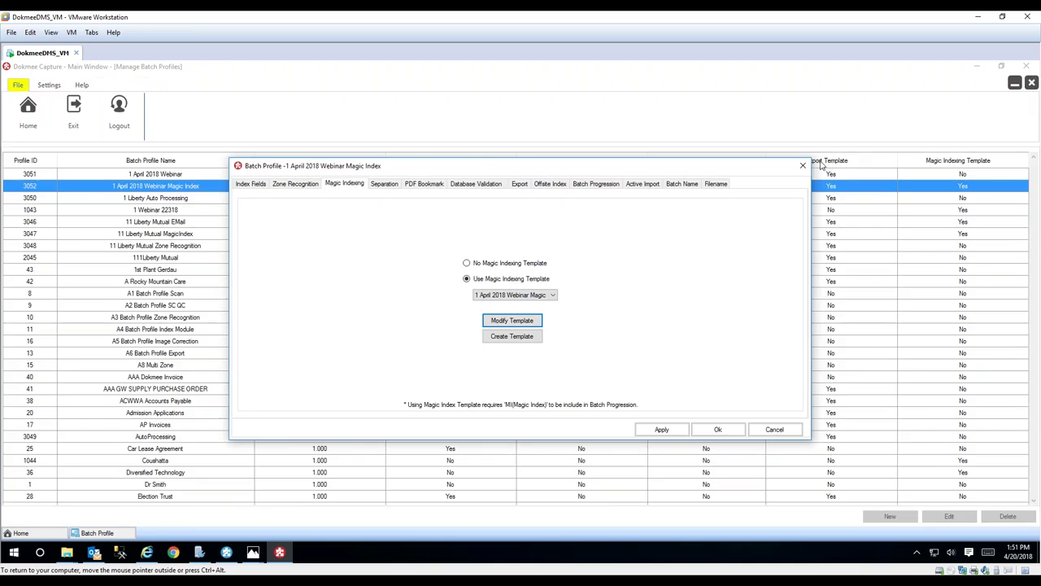
left_click(804, 166)
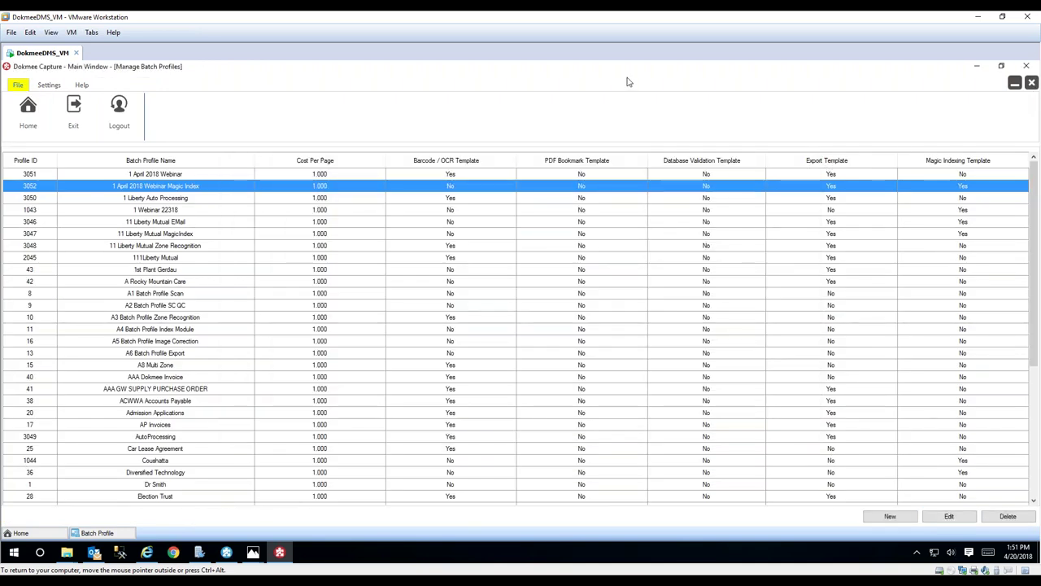
left_click(209, 175)
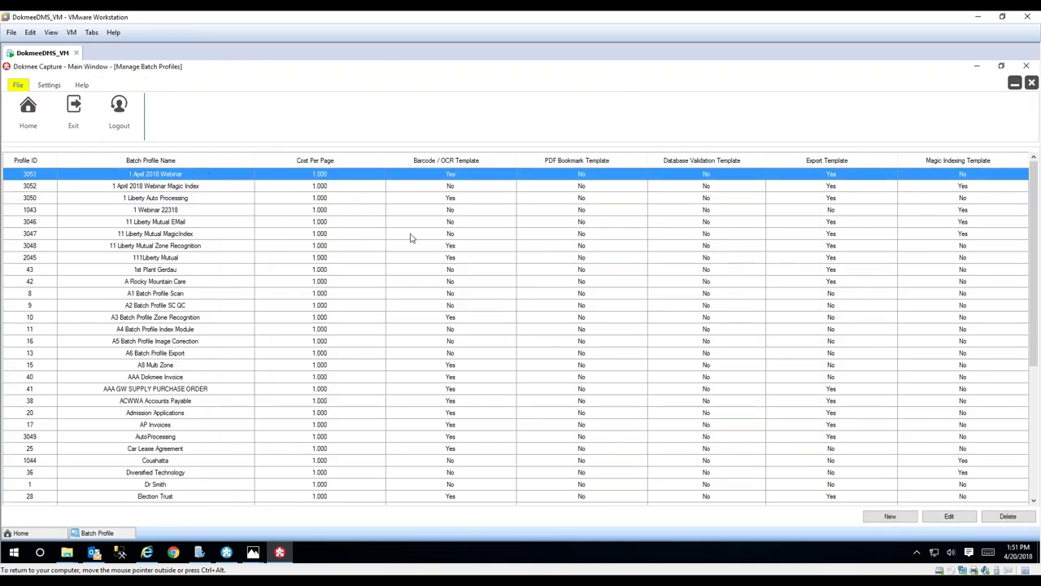
- Inspect the 1 April 2018 Webinar zone recognition template zoomed in, then close back to home
left_click(949, 517)
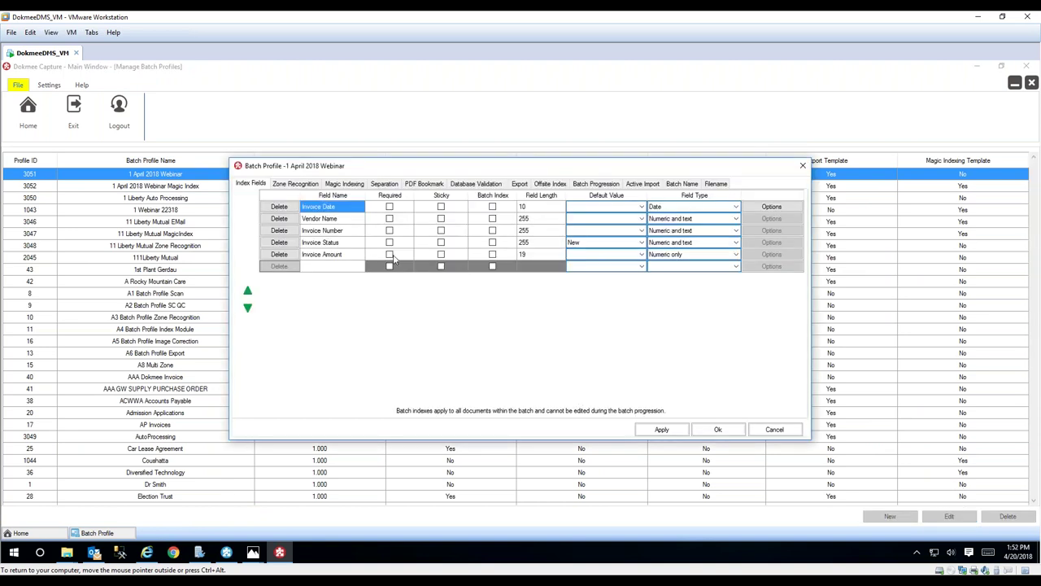
left_click(296, 184)
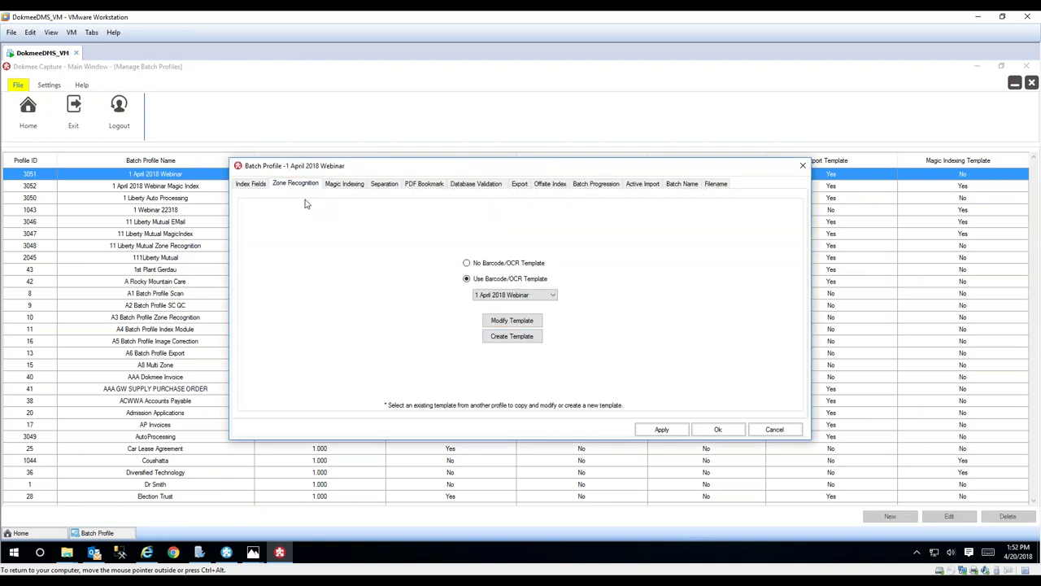
left_click(518, 323)
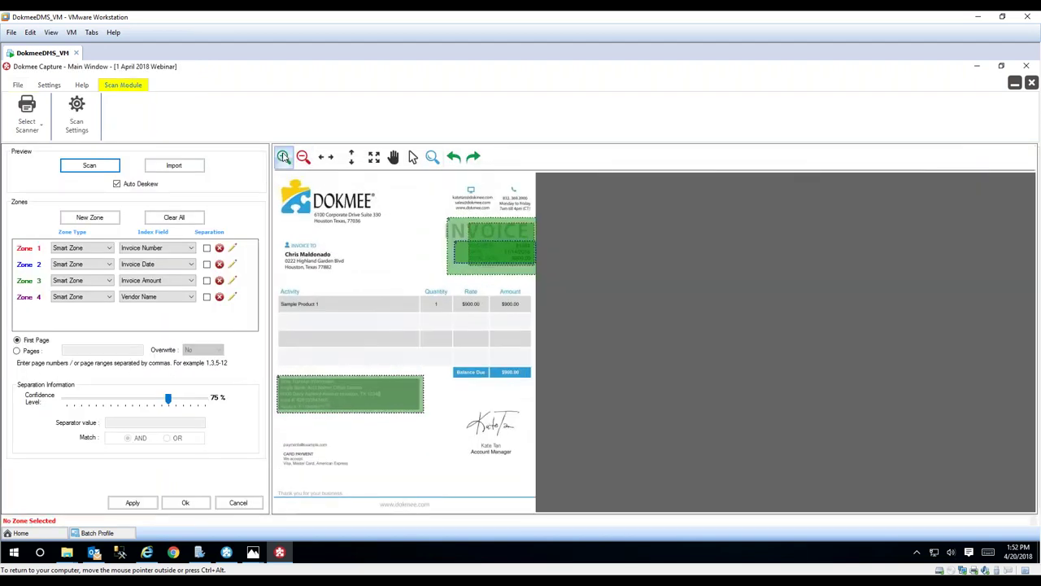
left_click(283, 157)
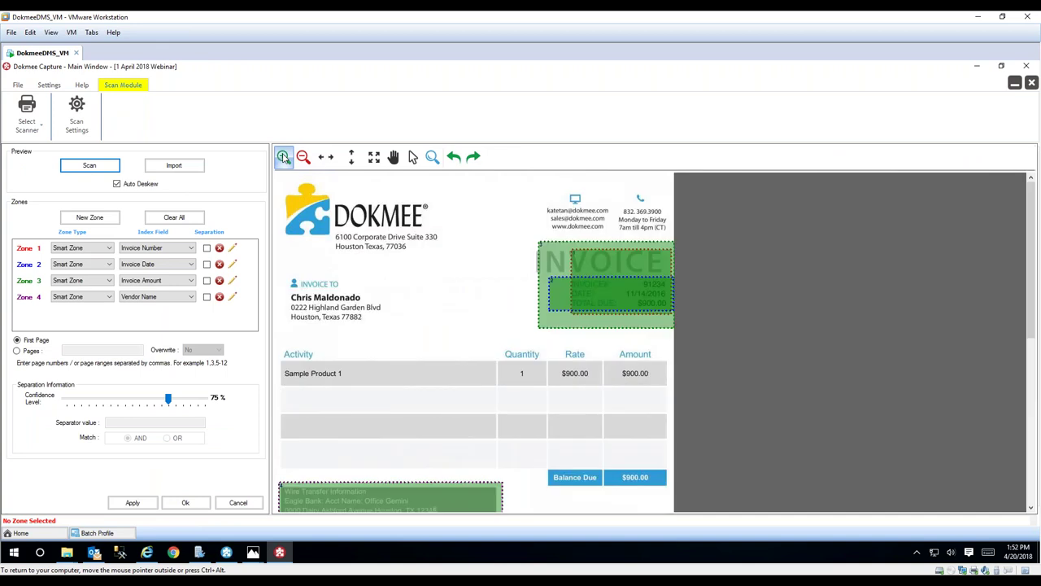
left_click(283, 157)
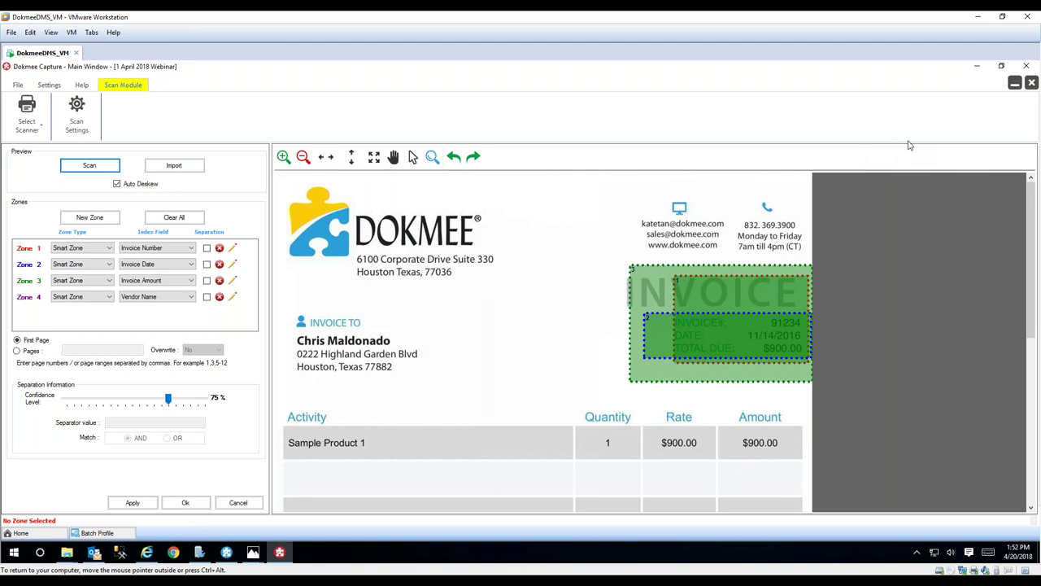
left_click(1031, 83)
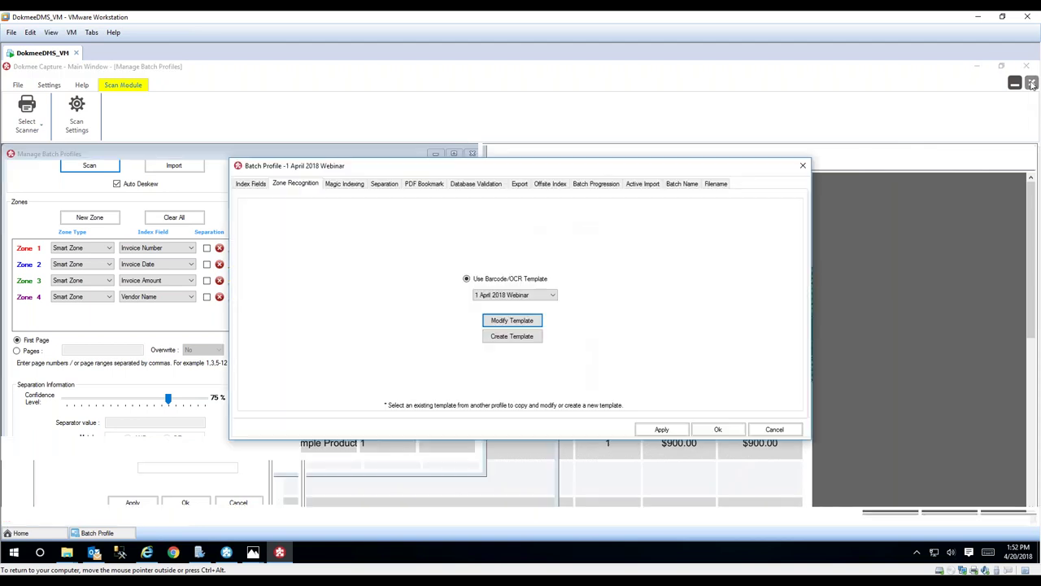
left_click(802, 167)
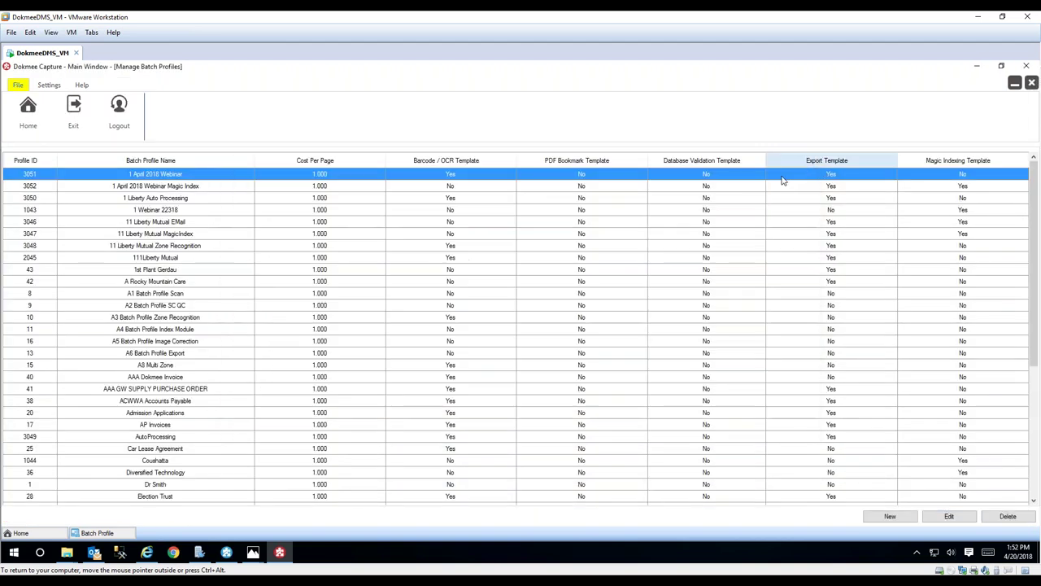
left_click(1032, 83)
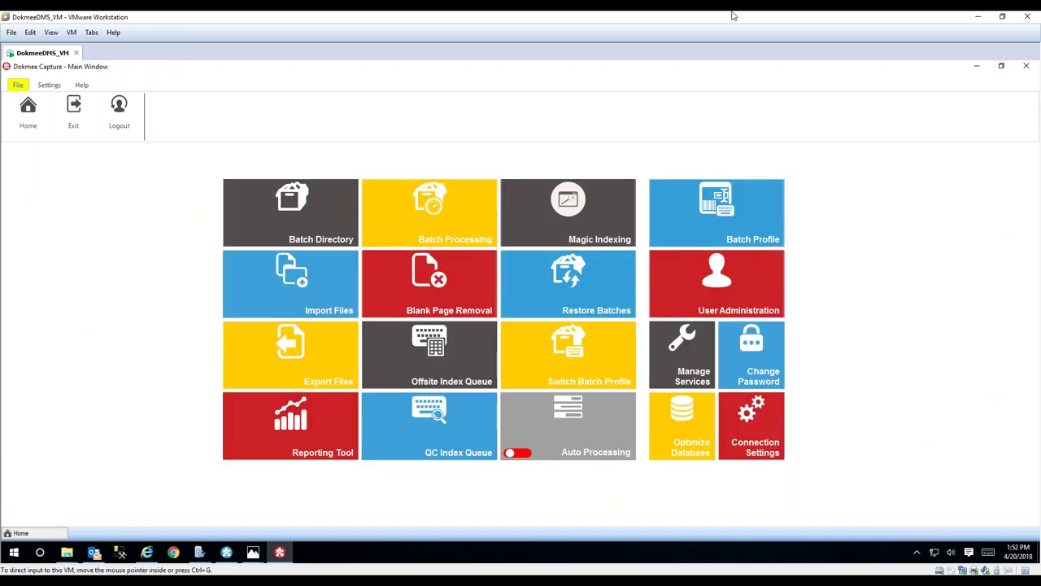
- In the Batch Directory, create batch 'Test 18' number 14 on the 1 April 2018 Webinar profile
left_click(256, 213)
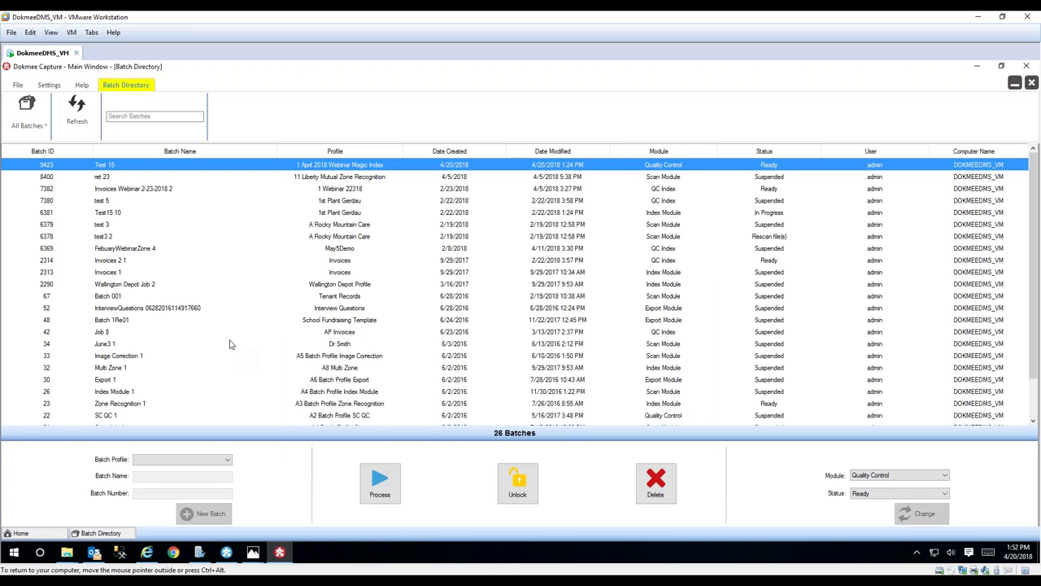
left_click(227, 459)
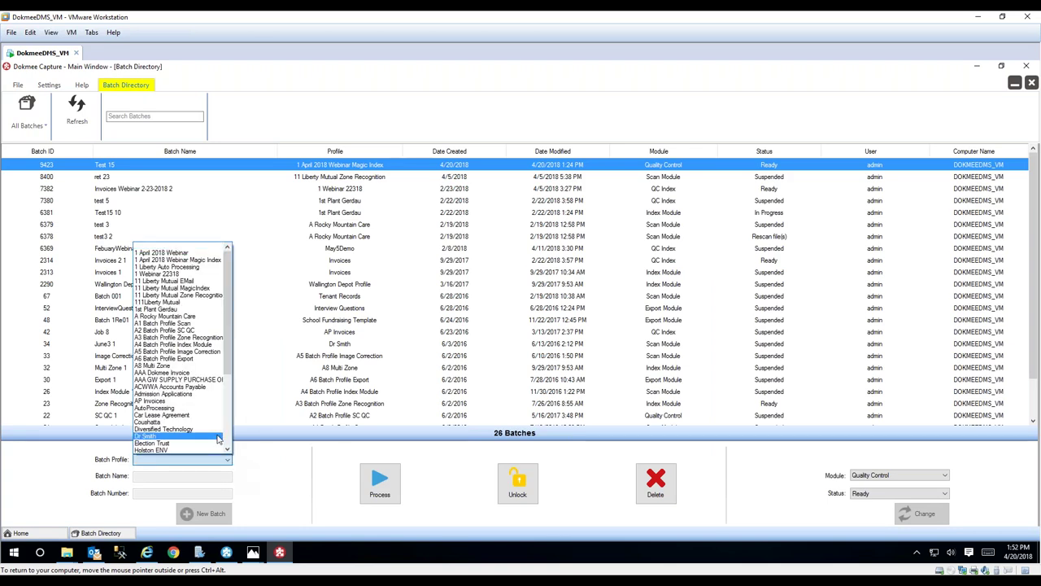
left_click(193, 250)
left_click(141, 477)
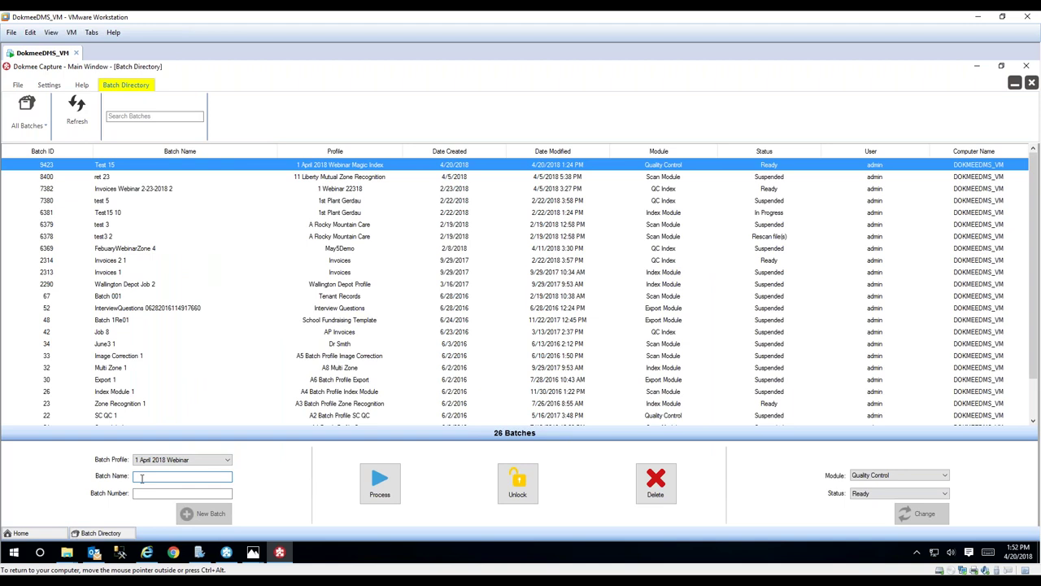
right_click(142, 478)
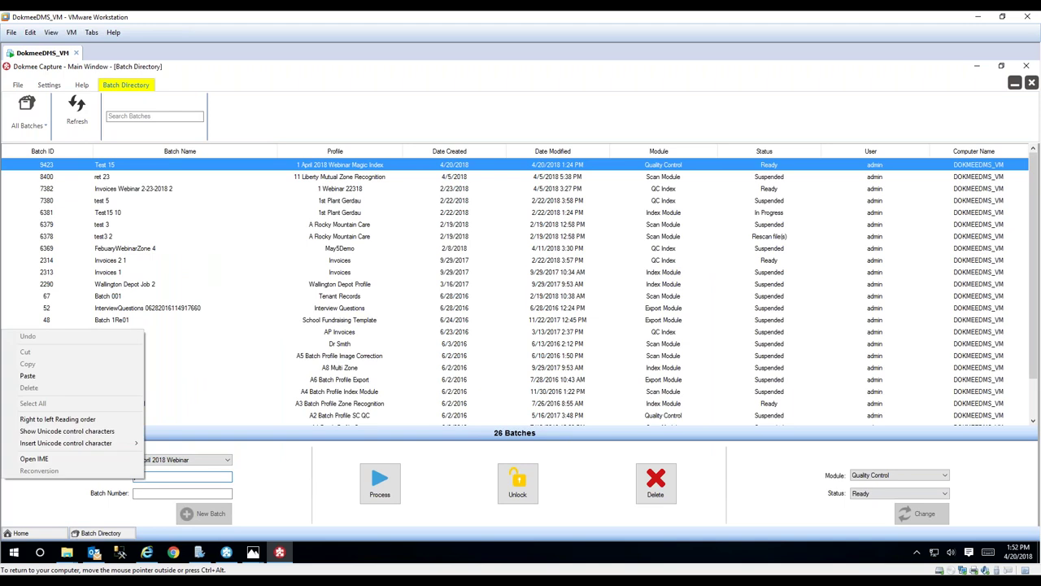
key("Escape")
type("Test")
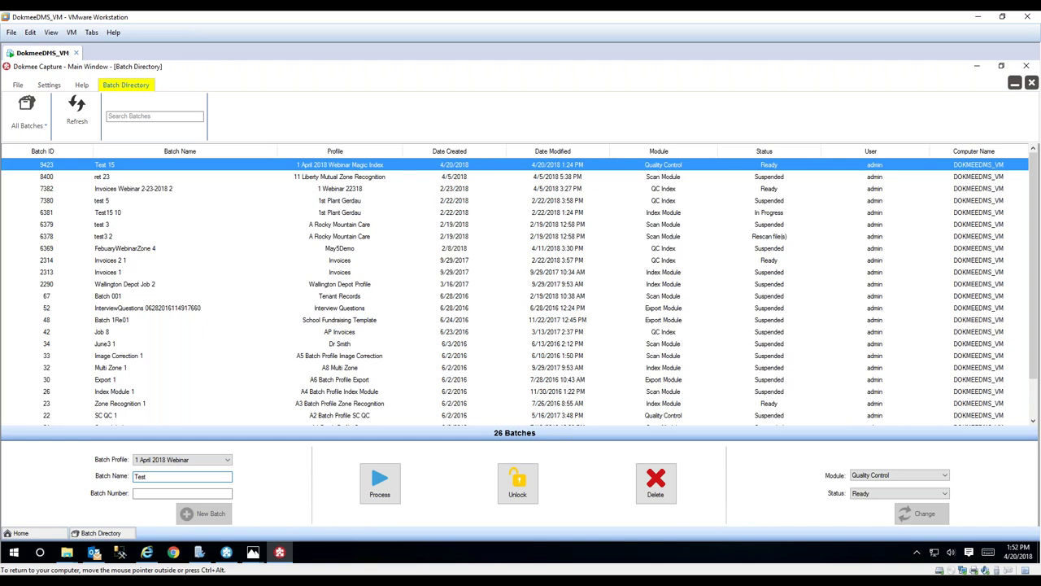
type(" 18")
key("Tab")
type("14")
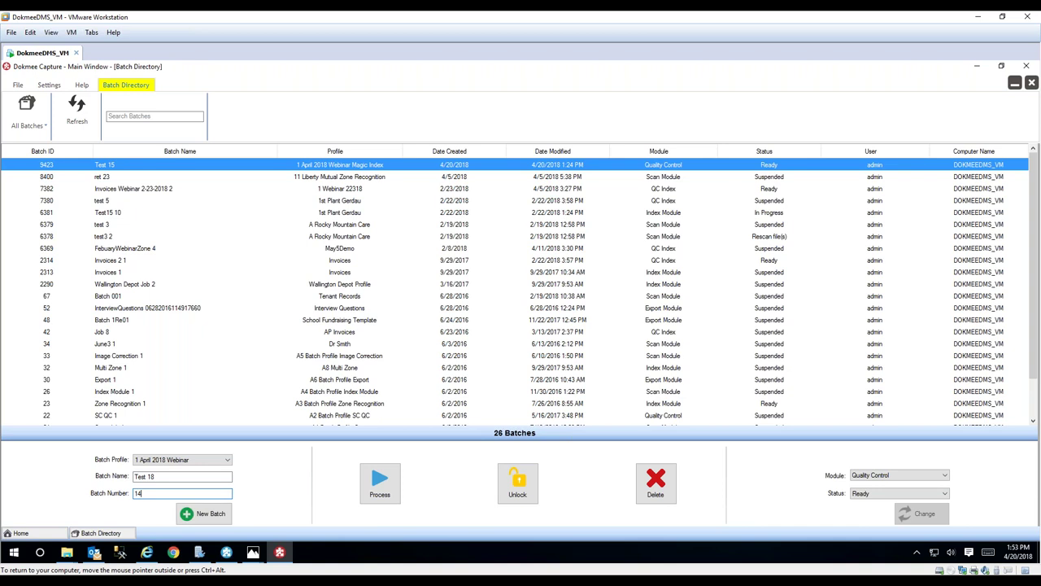
left_click(204, 513)
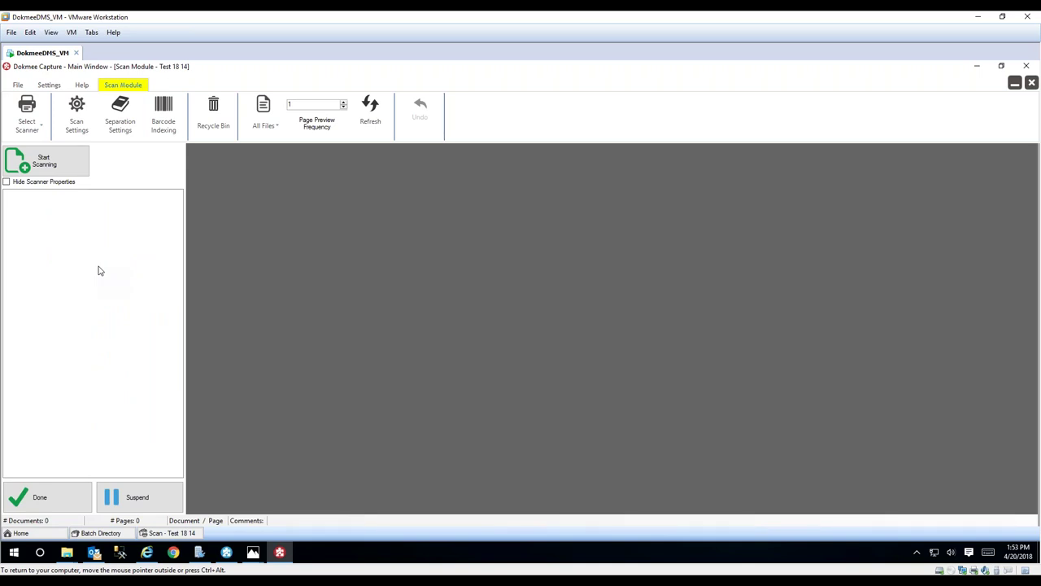
- Import 1.pdf through 4.pdf as one document per file
right_click(98, 270)
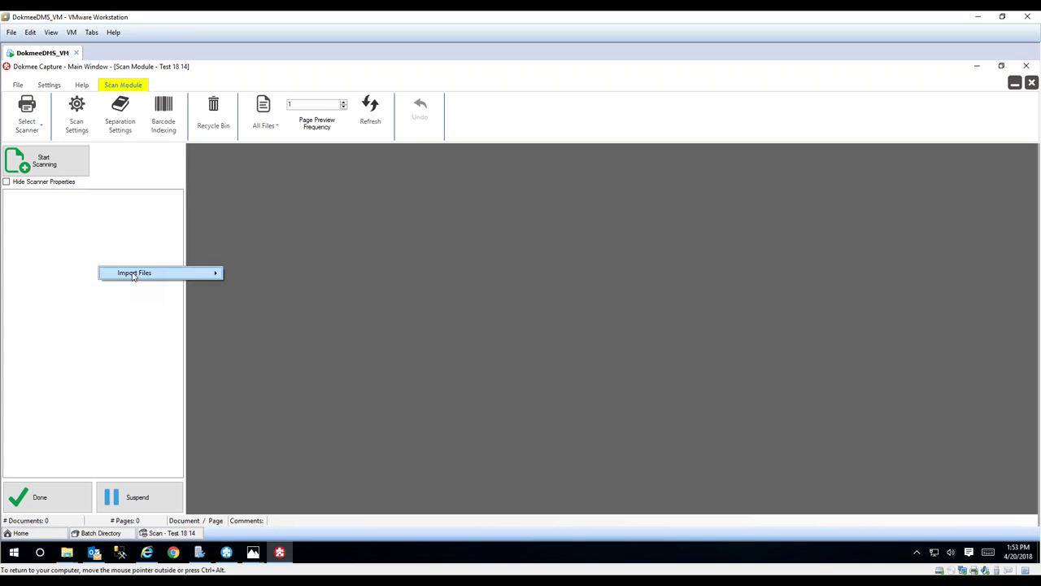
mouse_move(163, 274)
left_click(265, 290)
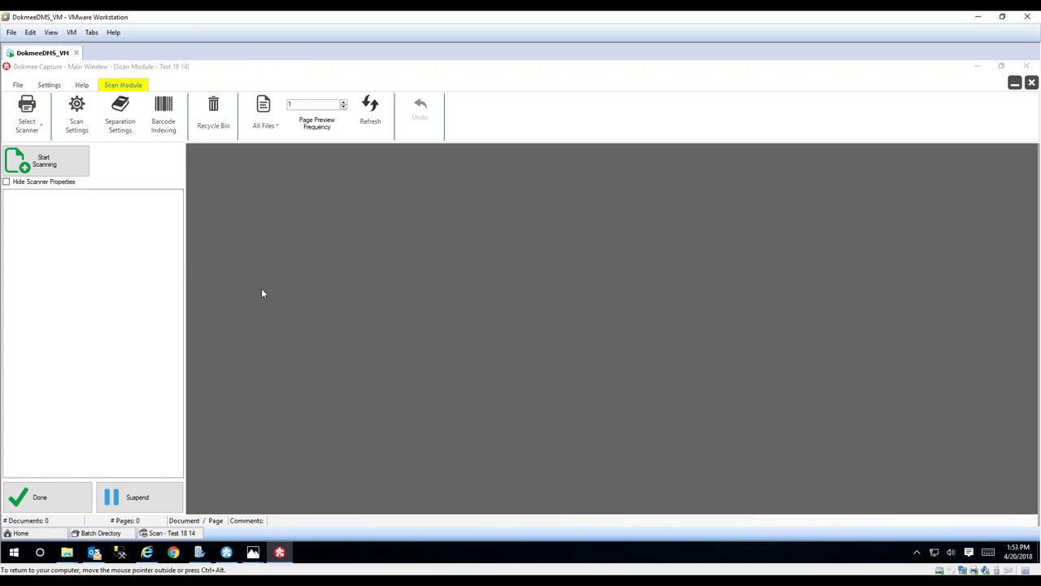
left_click(132, 148)
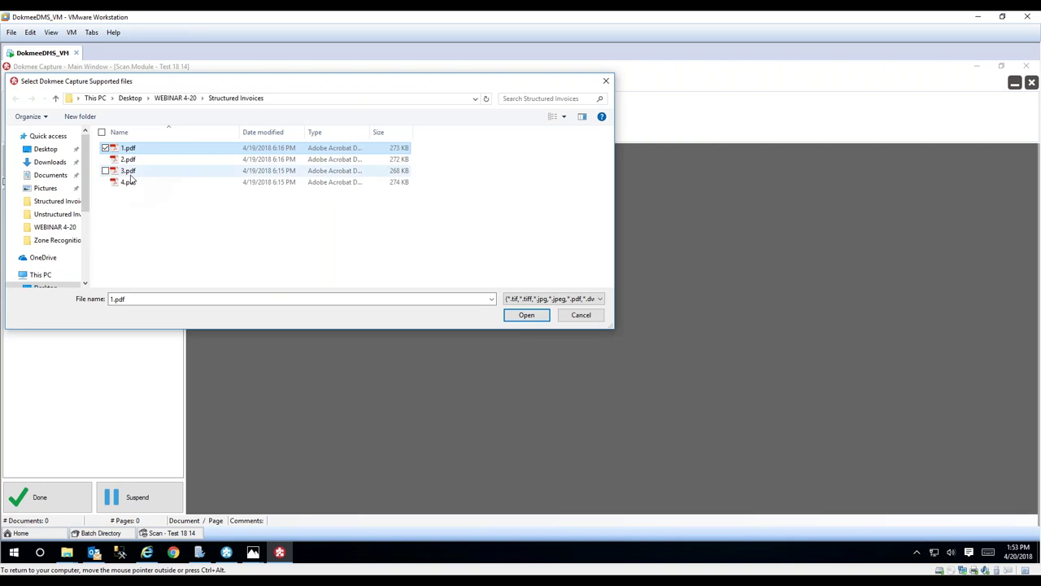
left_click(131, 181, "shift")
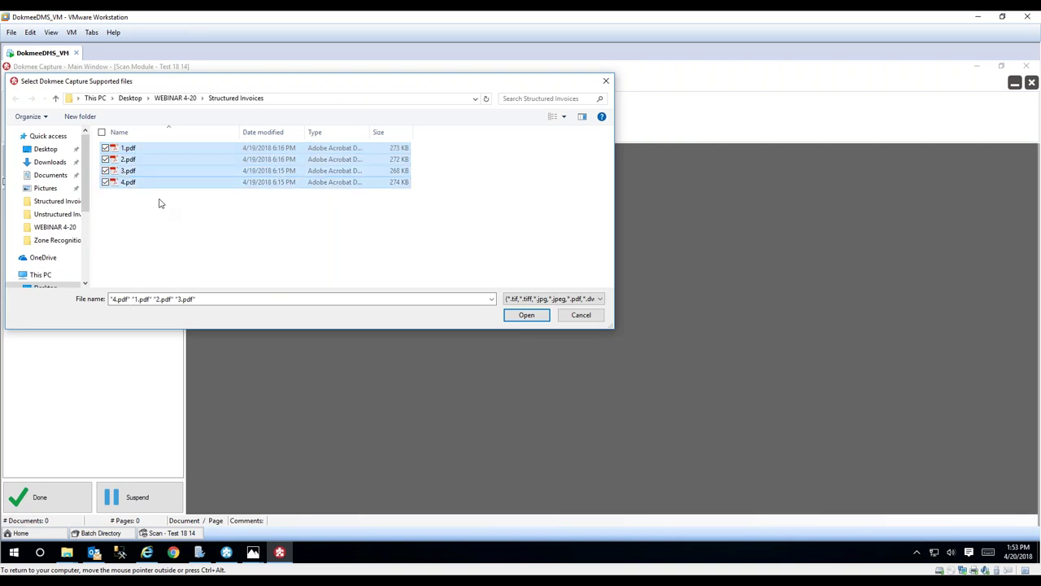
left_click(527, 316)
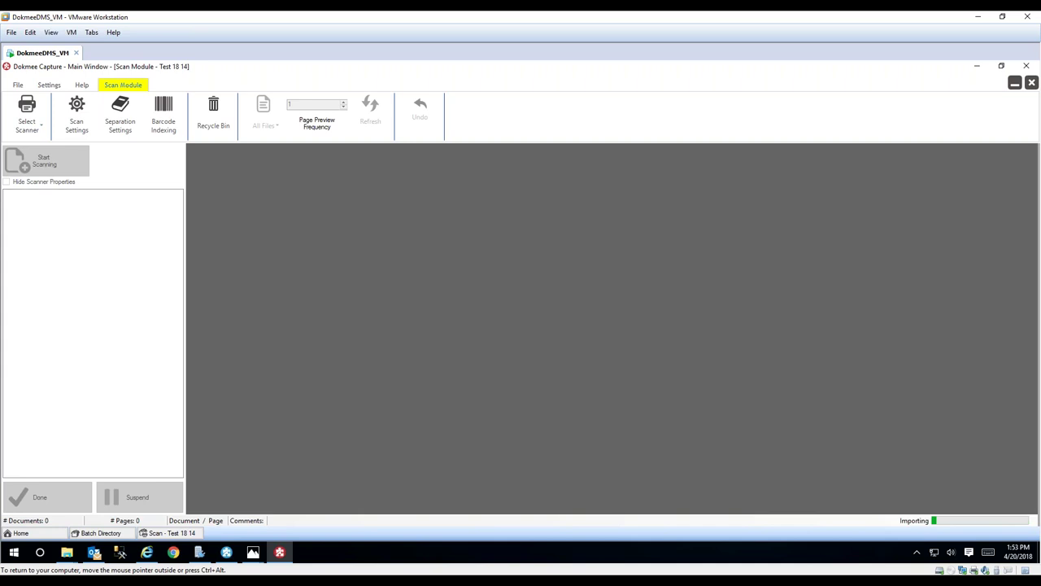
- Review the four imported documents, finish scanning, and approve the batch in Quality Control
left_click(48, 195)
left_click(43, 202)
left_click(37, 211)
left_click(33, 219)
left_click(10, 220)
left_click(57, 496)
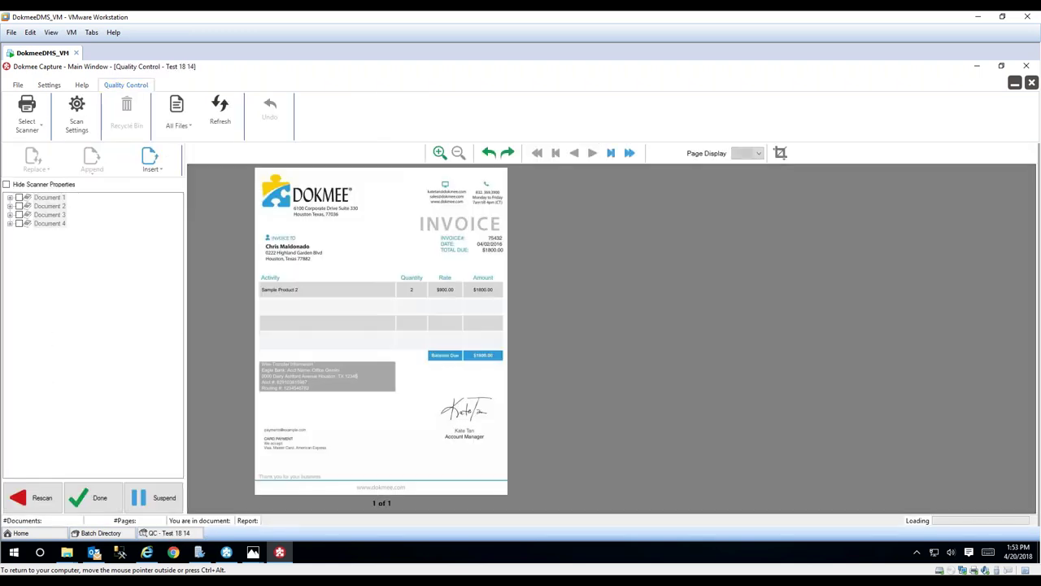
left_click(439, 154)
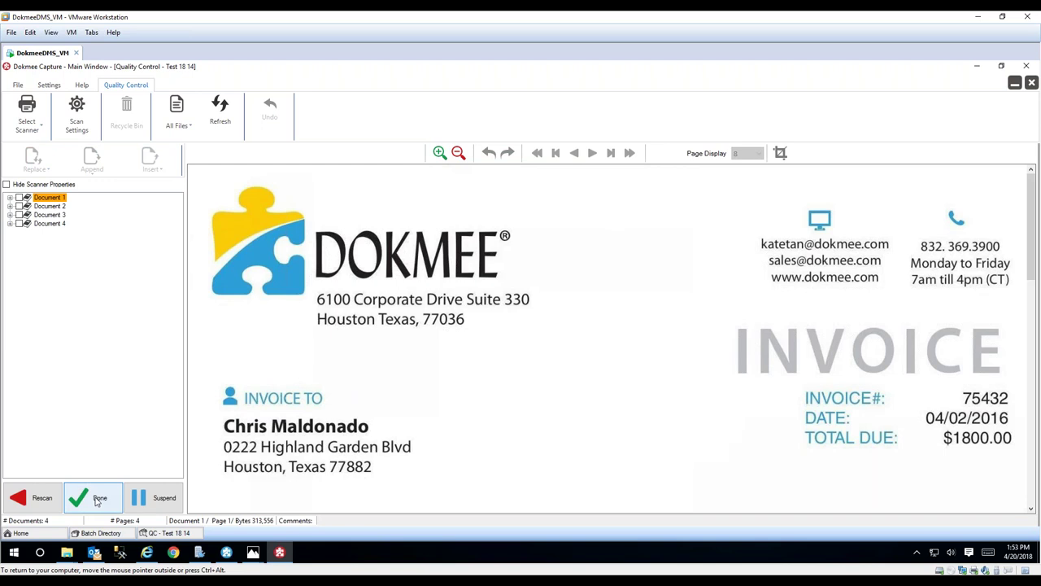
left_click(97, 501)
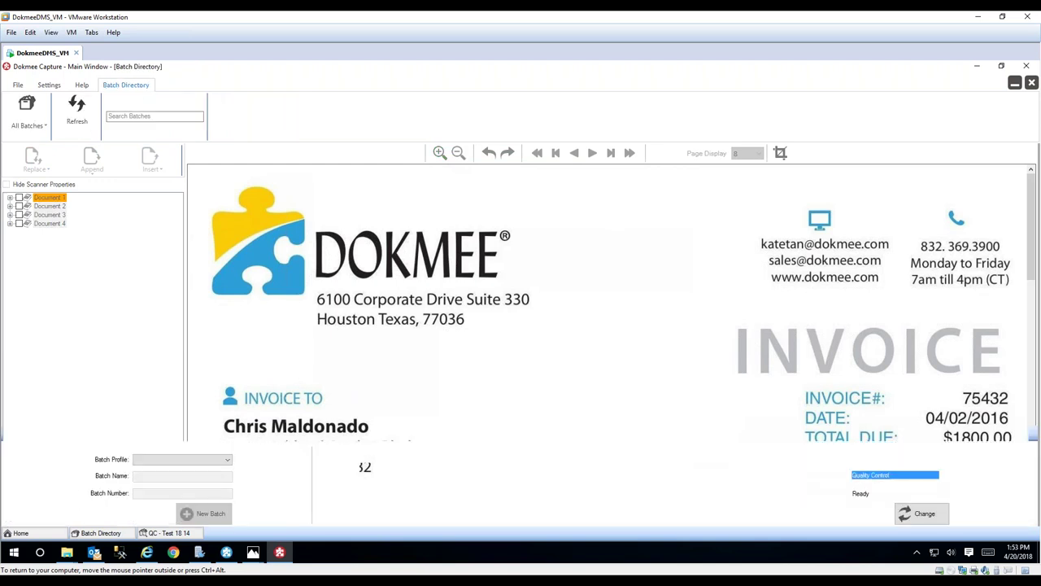
- Process the Test 18 14 batch and confirm the processing prompt
left_click(380, 482)
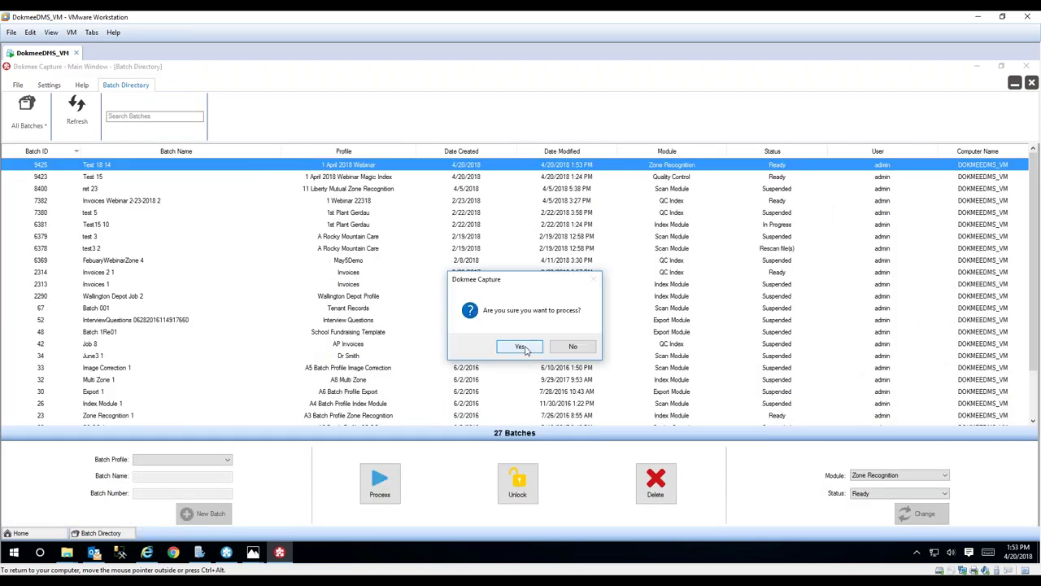
left_click(522, 347)
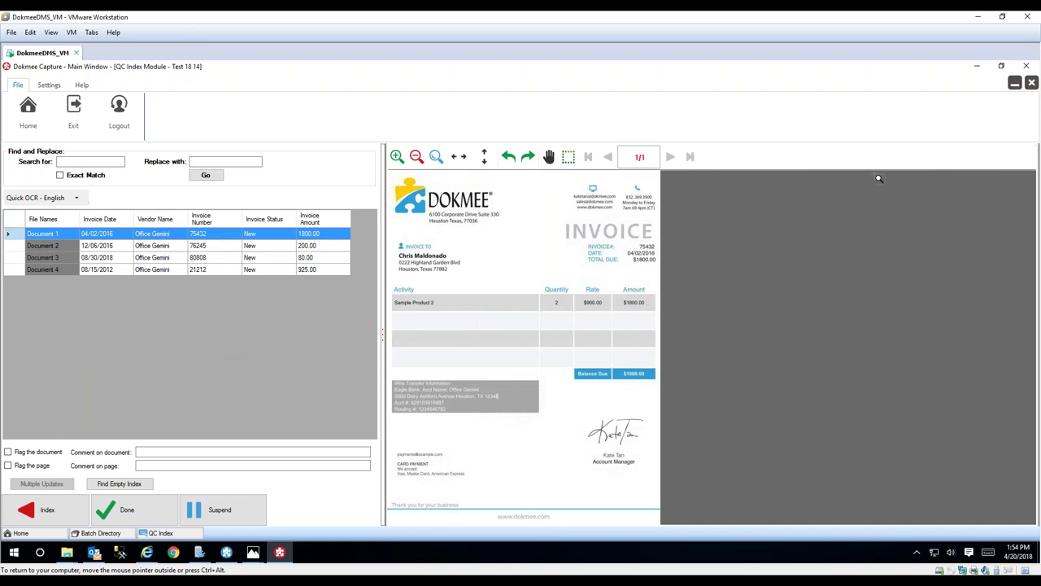
- Complete QC Index review and open the Direct Upload: Dokmee DMS settings in the Export Module
left_click(126, 510)
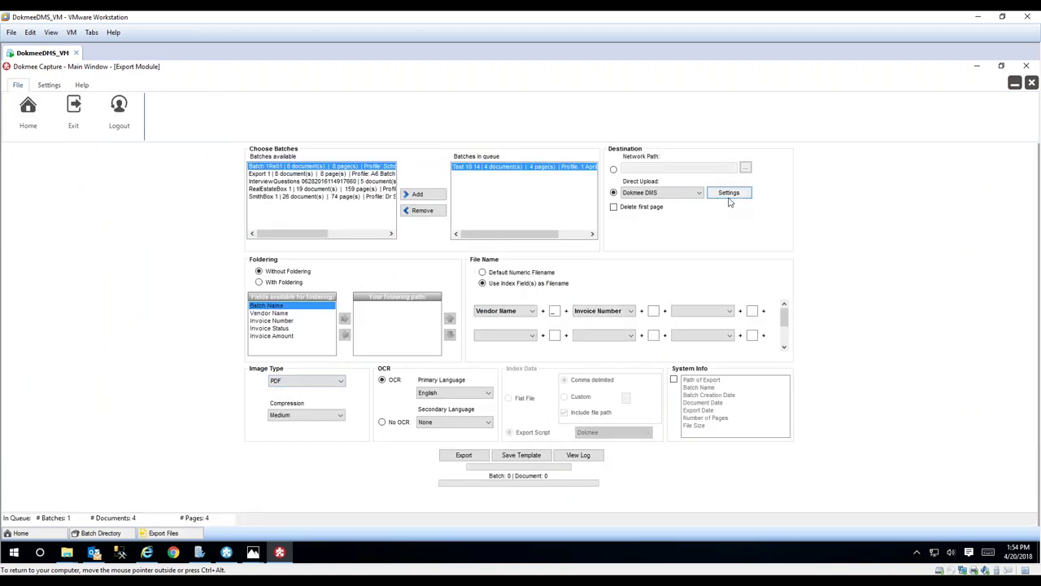
left_click(727, 195)
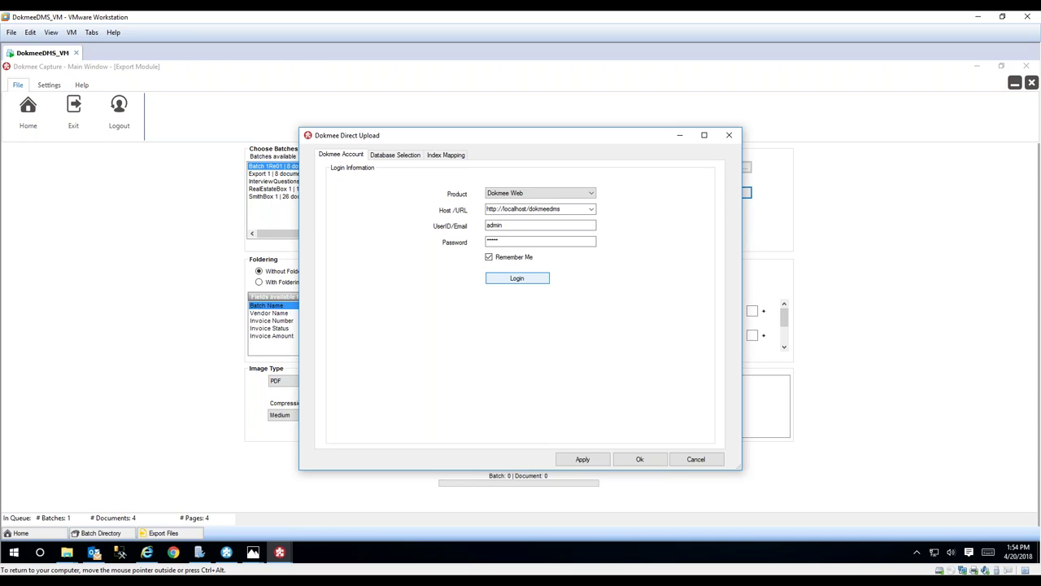
- Choose Invoices for Approval as upload destination, dismiss the error, verify index mapping, and accept
left_click(395, 155)
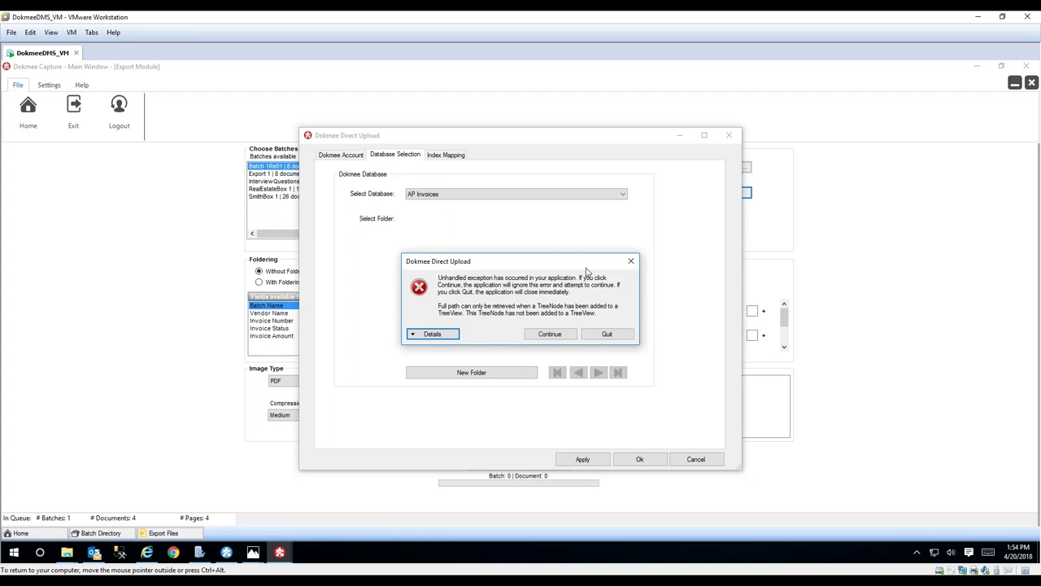
left_click(630, 262)
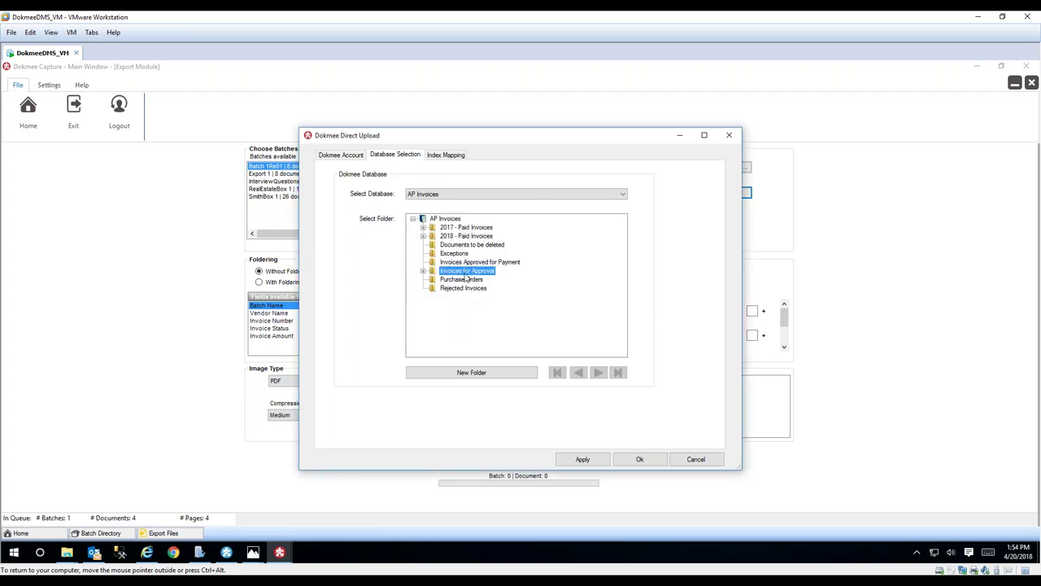
left_click(437, 159)
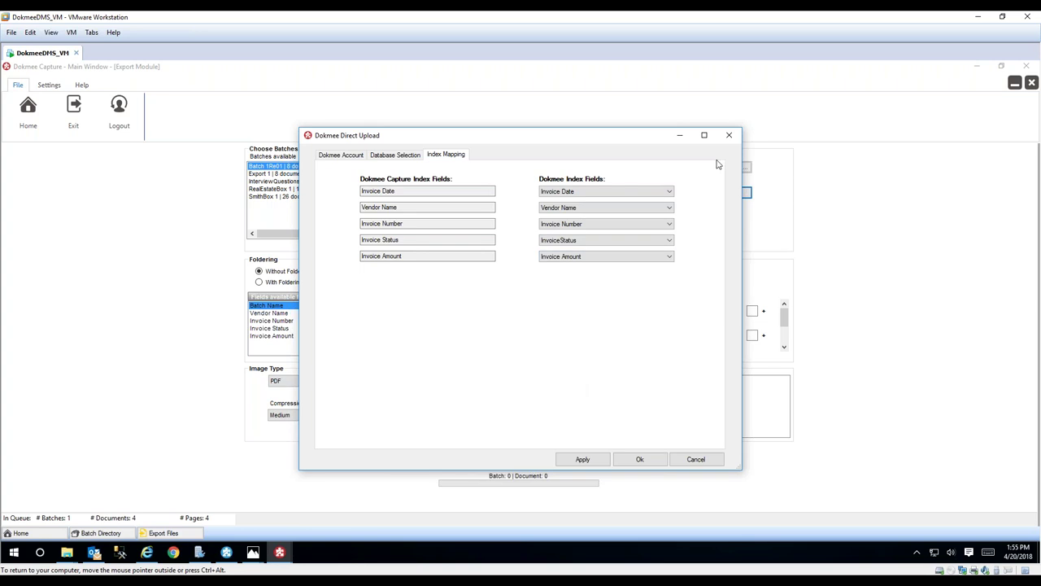
left_click(729, 137)
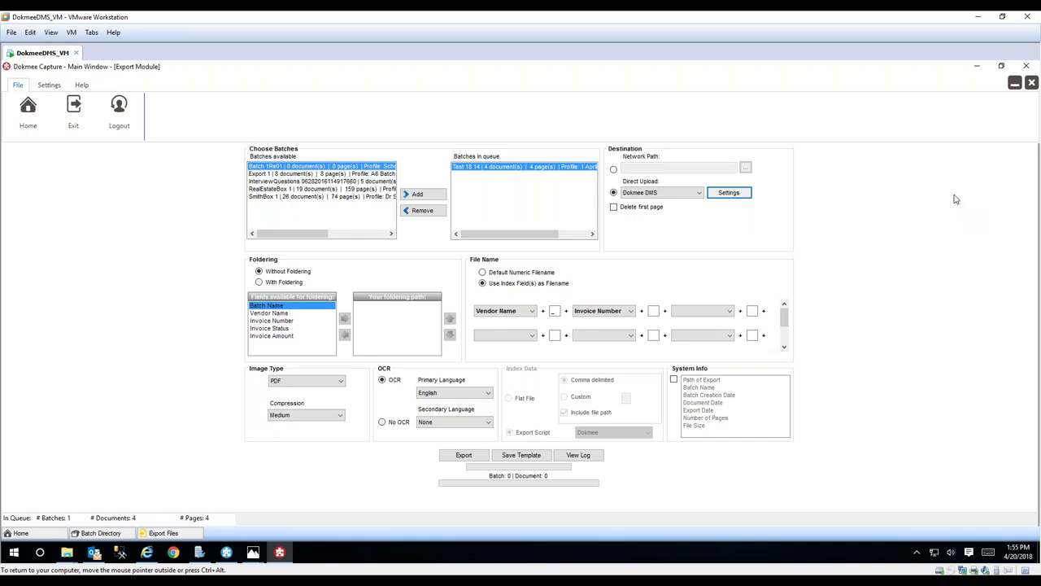
- Close the Export Module, minimize Capture, and sign in to the Dokmee DMS web client
left_click(1030, 85)
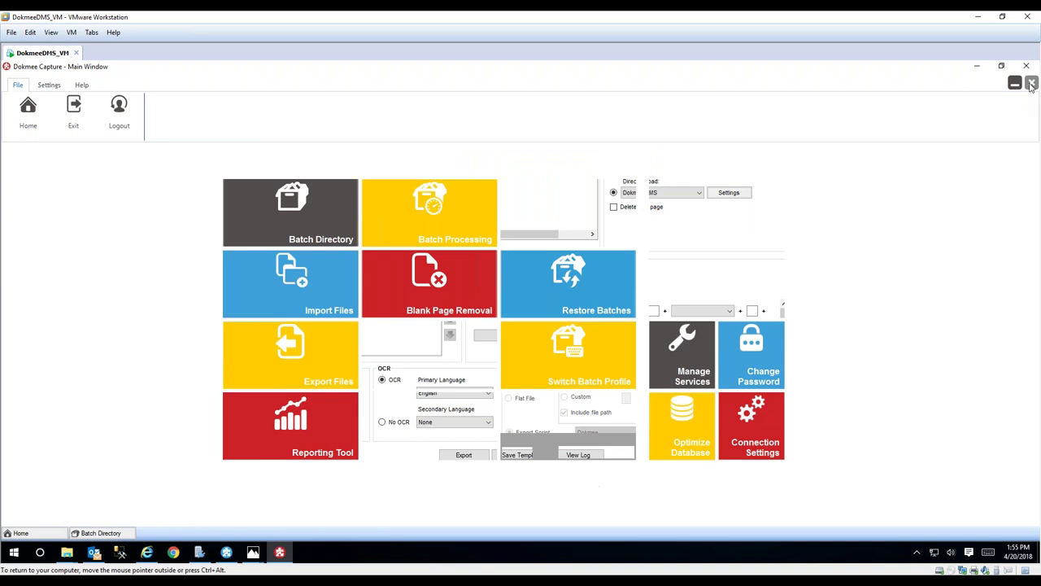
left_click(978, 67)
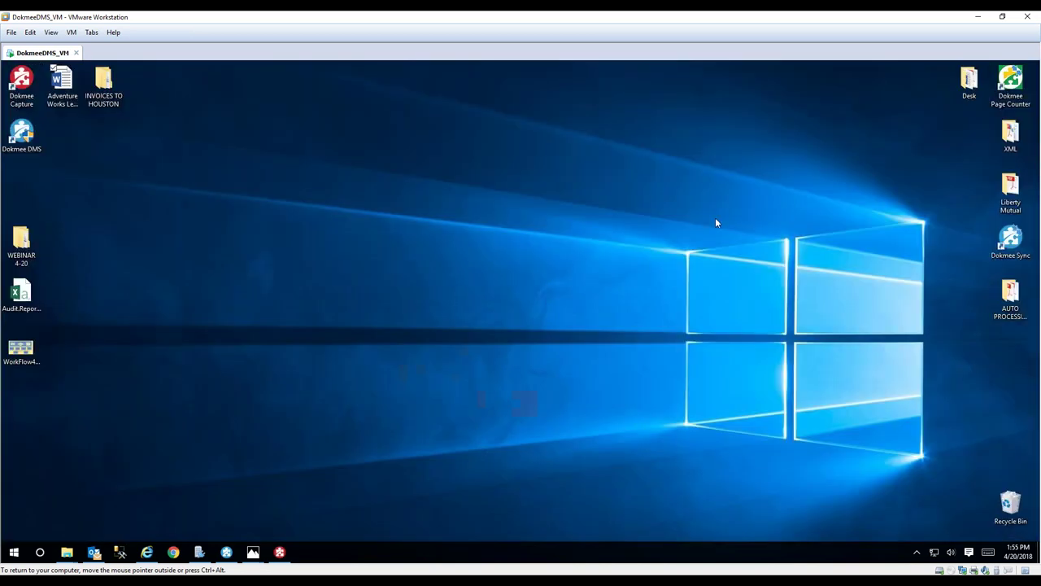
left_click(148, 553)
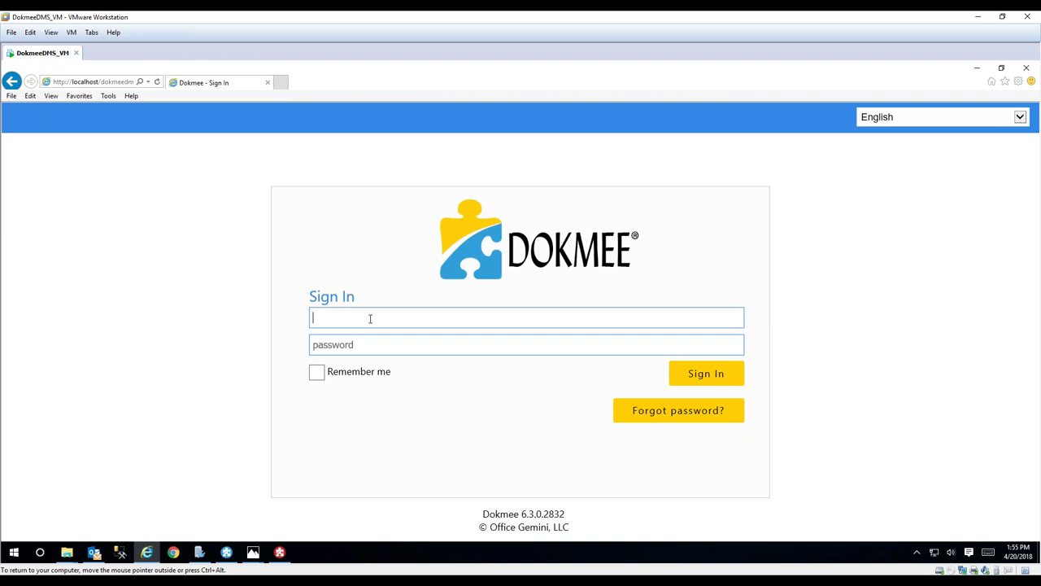
type("admin")
left_click(367, 348)
type("***")
key("Return")
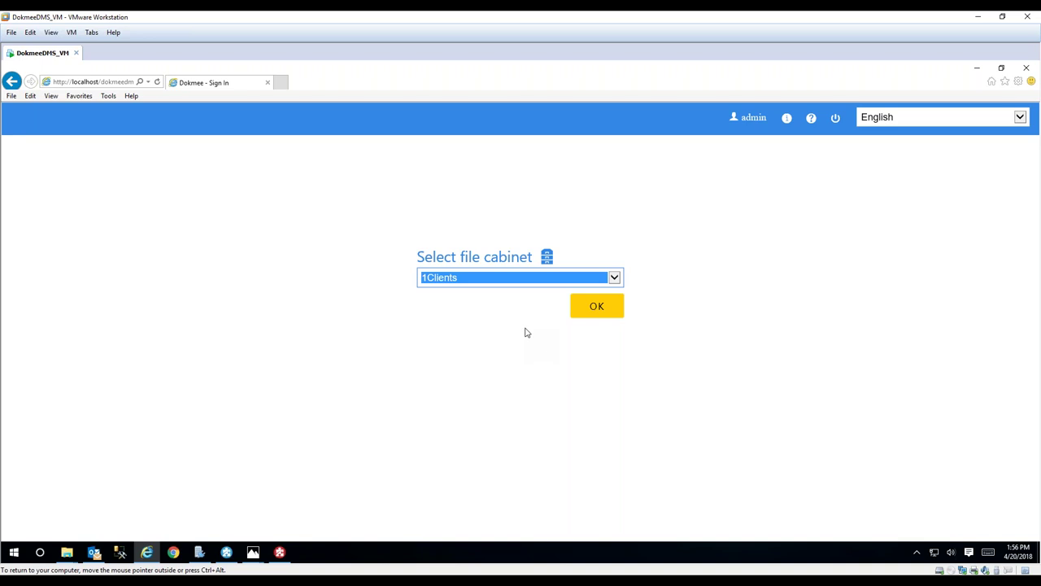
- Open the AP Invoices file cabinet and its file explorer
left_click(613, 280)
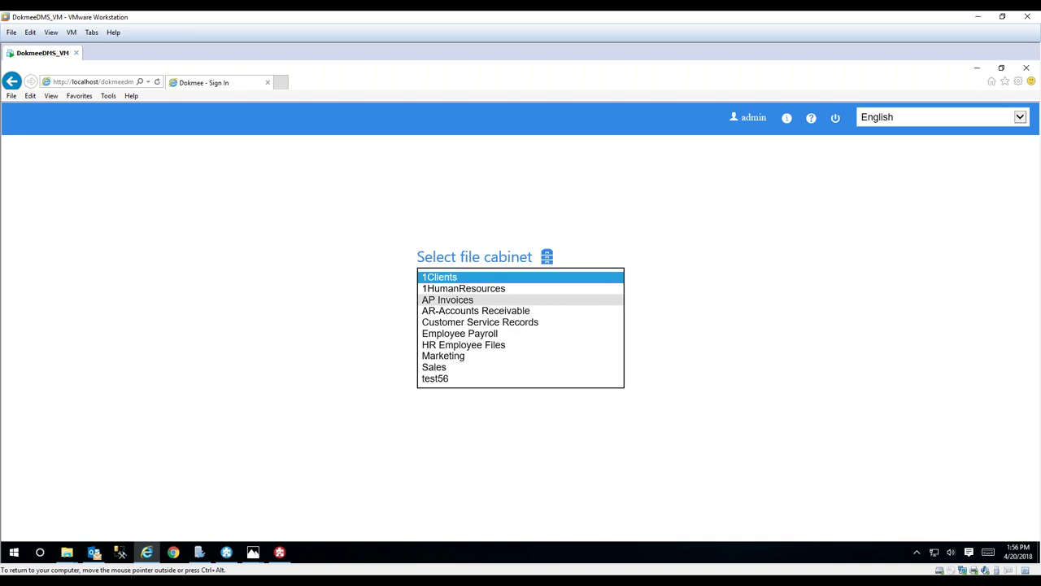
left_click(447, 299)
left_click(594, 305)
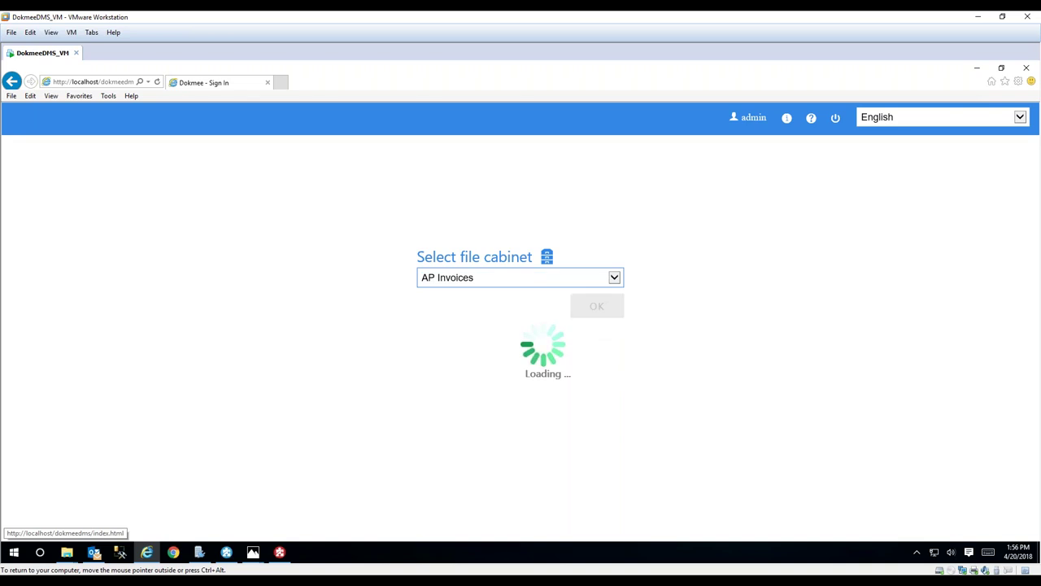
left_click(465, 326)
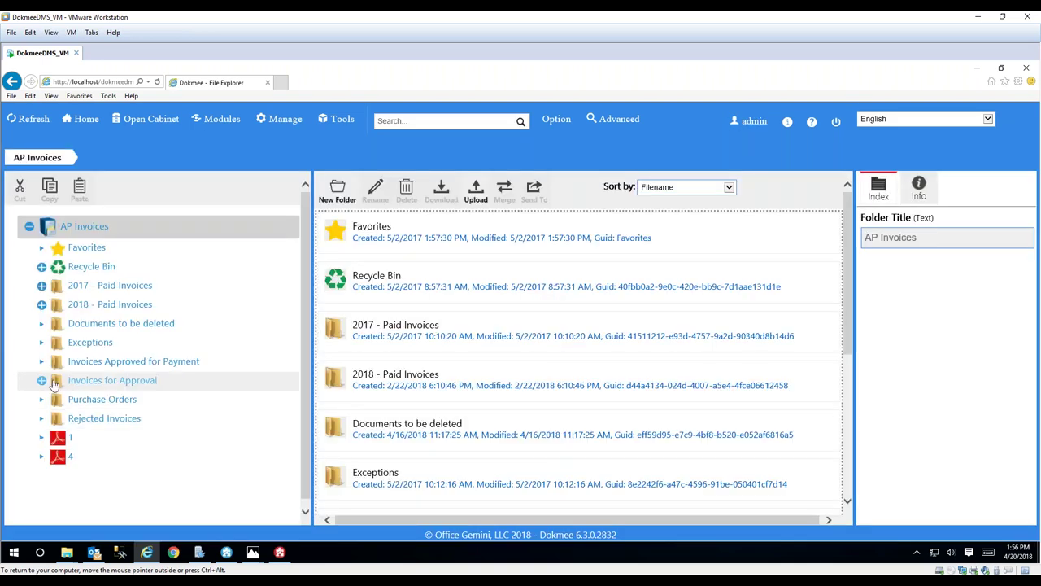
- Show the six invoice PDFs in the Invoices for Approval folder
left_click(41, 382)
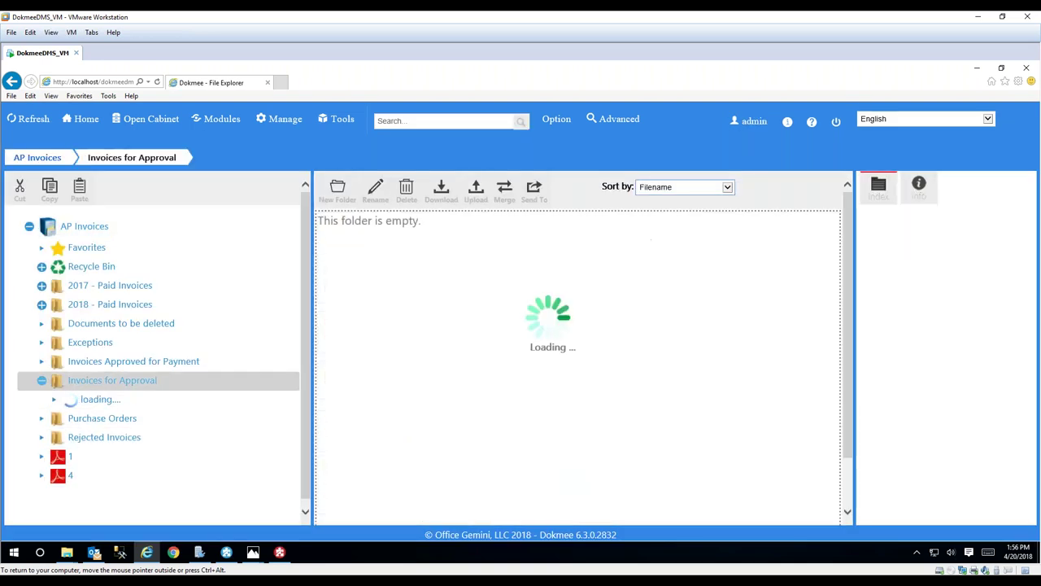
scroll(469, 329, "down", 2)
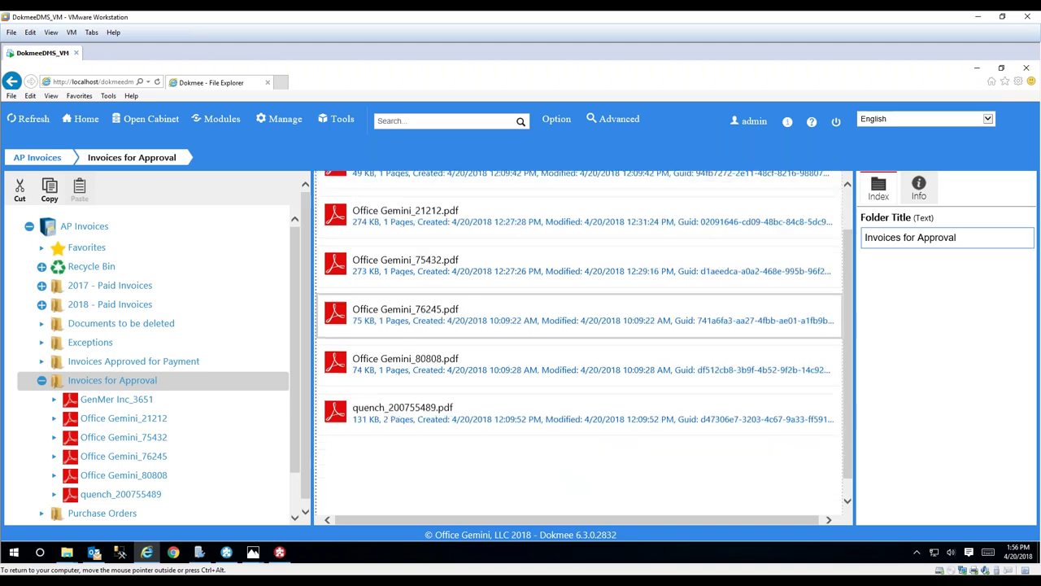
scroll(469, 329, "up", 1)
scroll(354, 281, "up", 1)
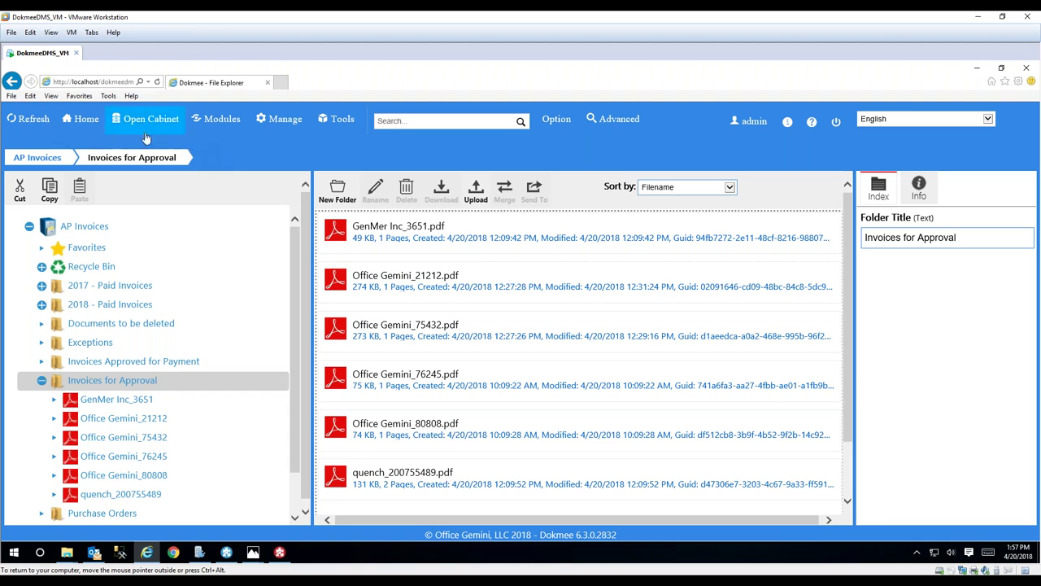
- From the Home dashboard, open the AP Invoices Workflow Inbox listing five pending invoices
left_click(79, 123)
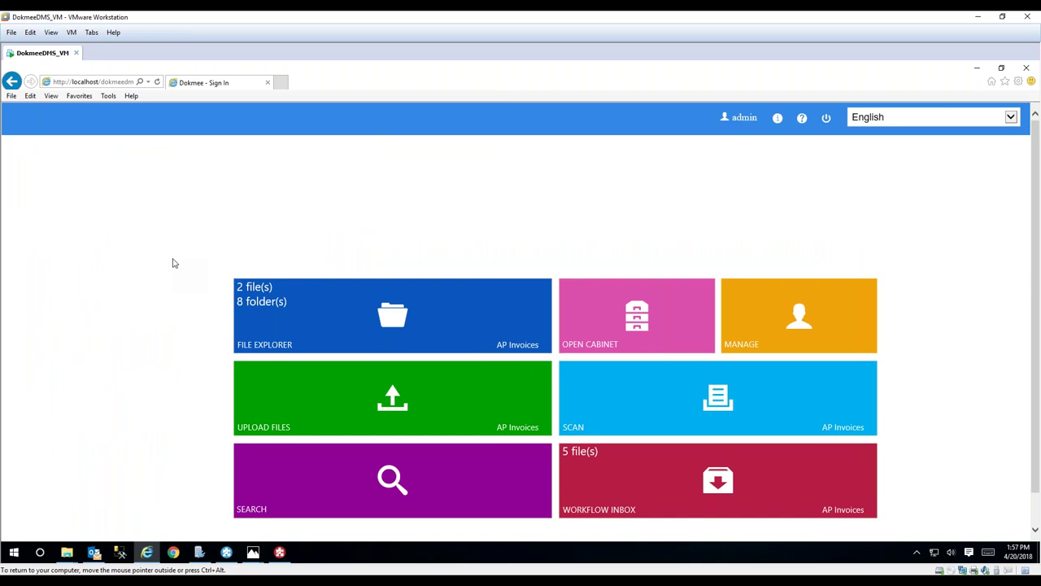
scroll(173, 263, "down", 1)
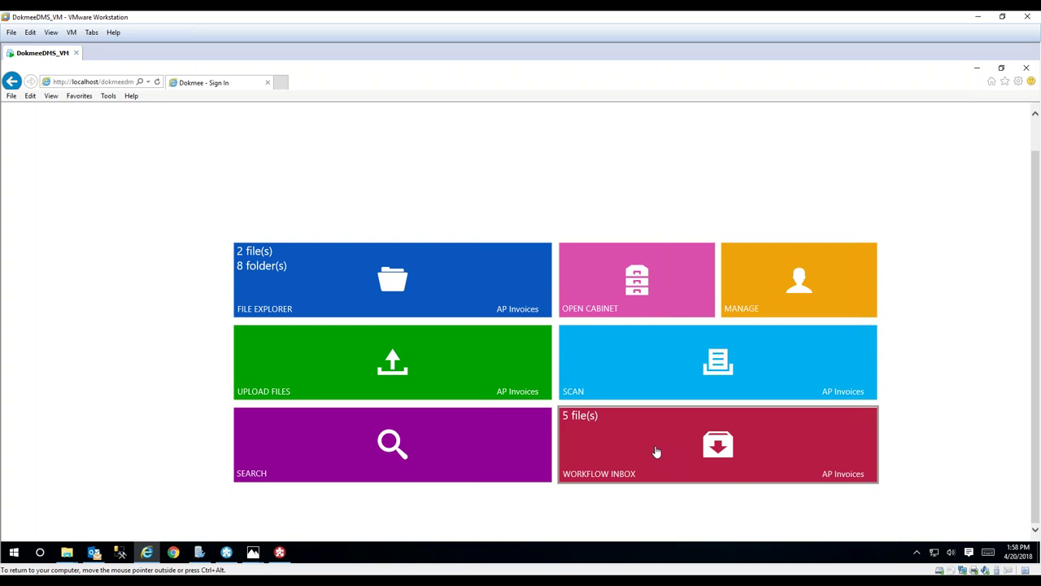
left_click(656, 451)
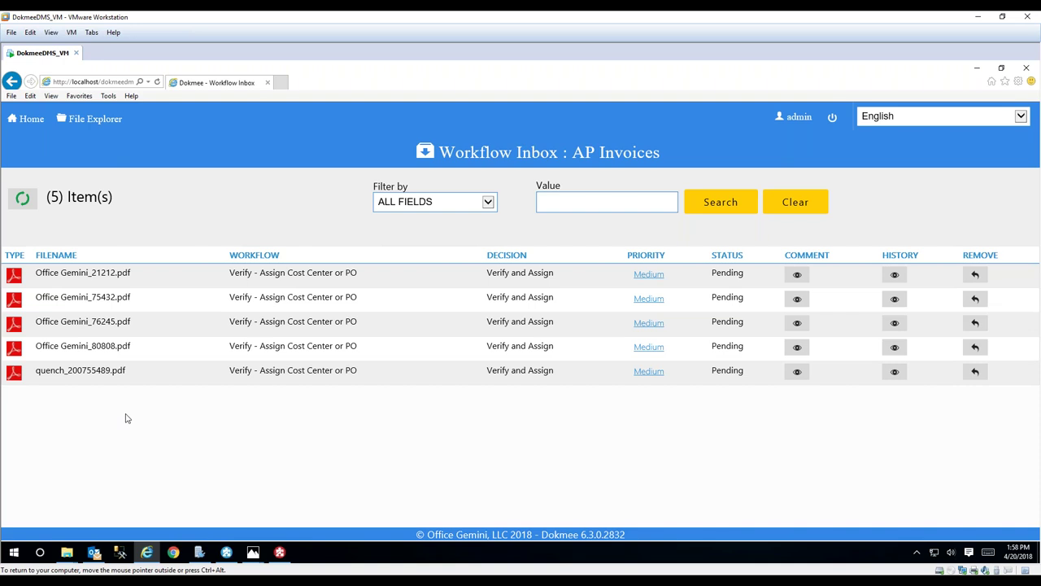
- Open Office Gemini_80808.pdf and review its extracted OCR text before returning to its index fields
left_click(13, 348)
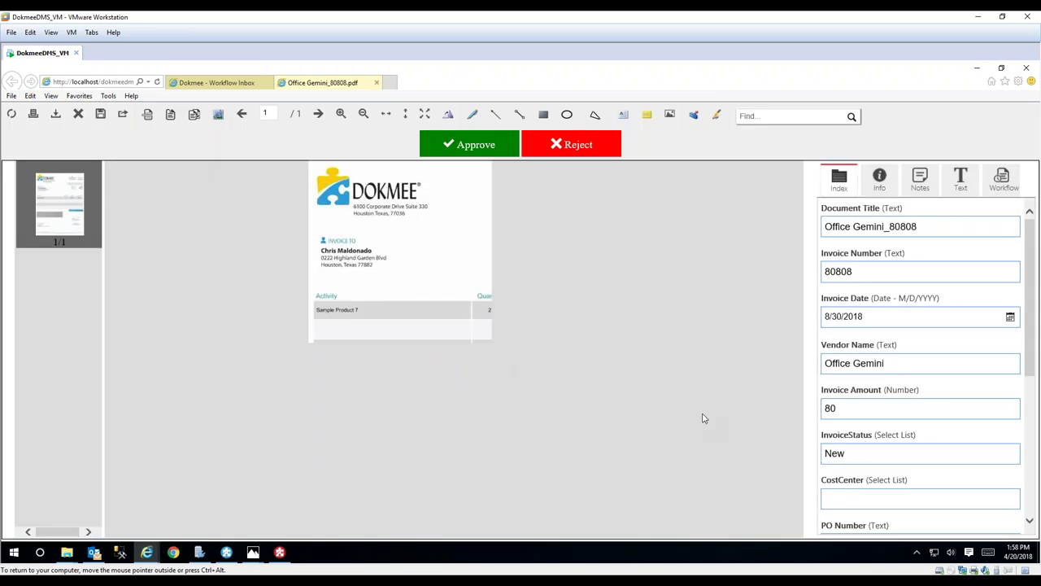
left_click_drag(1030, 283, 1014, 269)
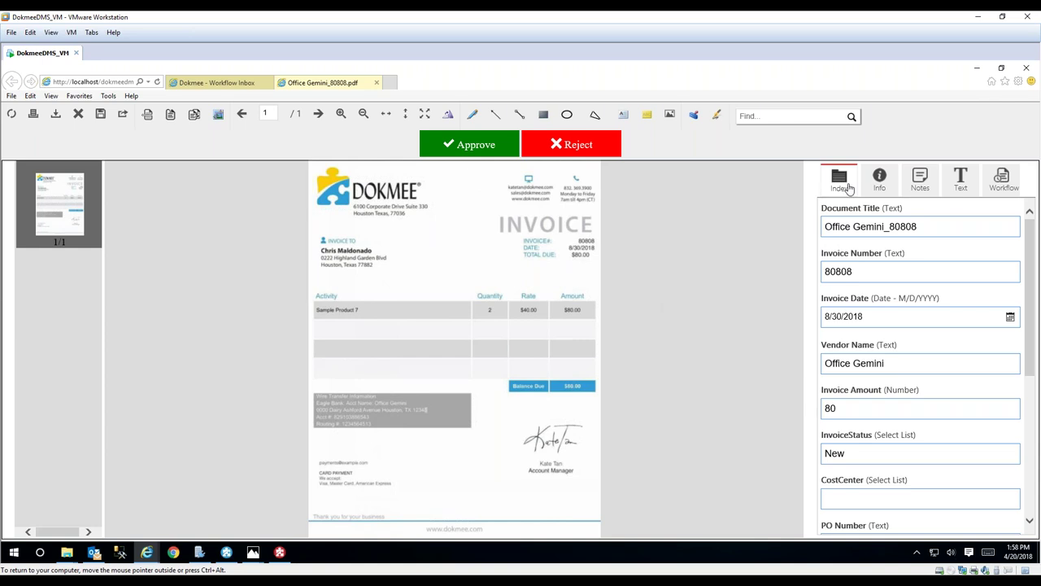
left_click(960, 183)
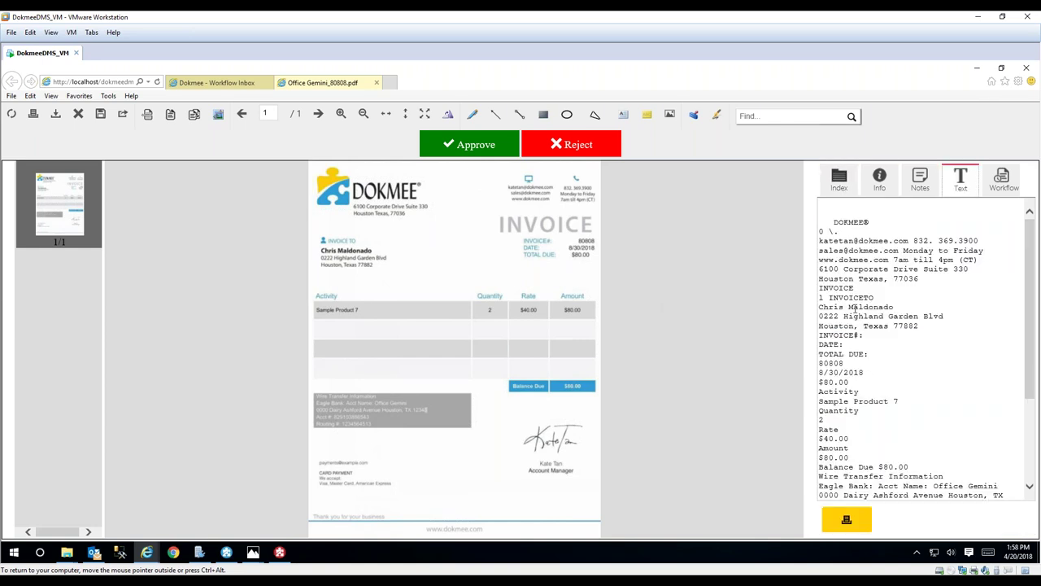
scroll(855, 308, "down", 5)
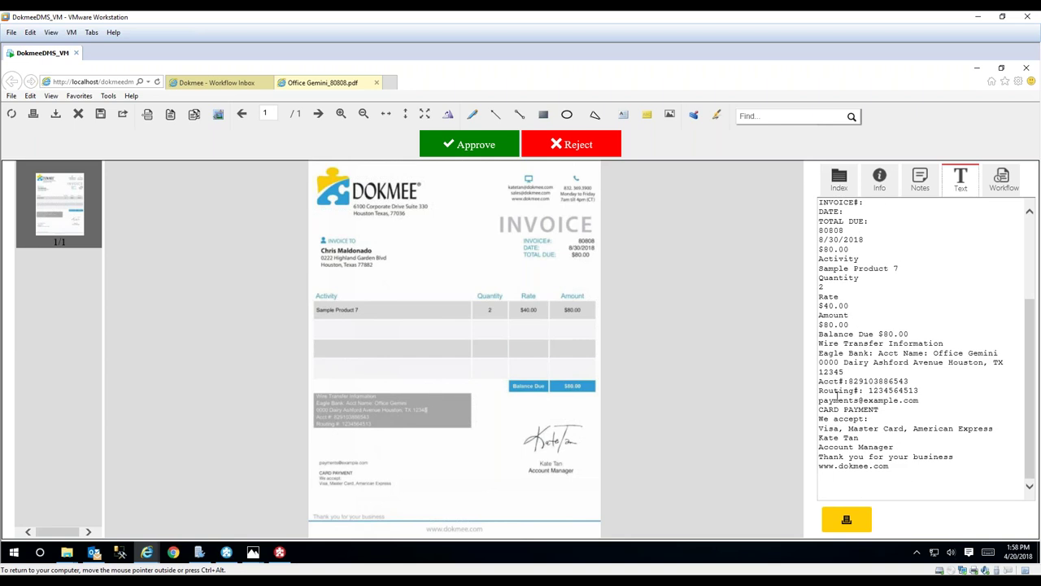
scroll(837, 396, "up", 5)
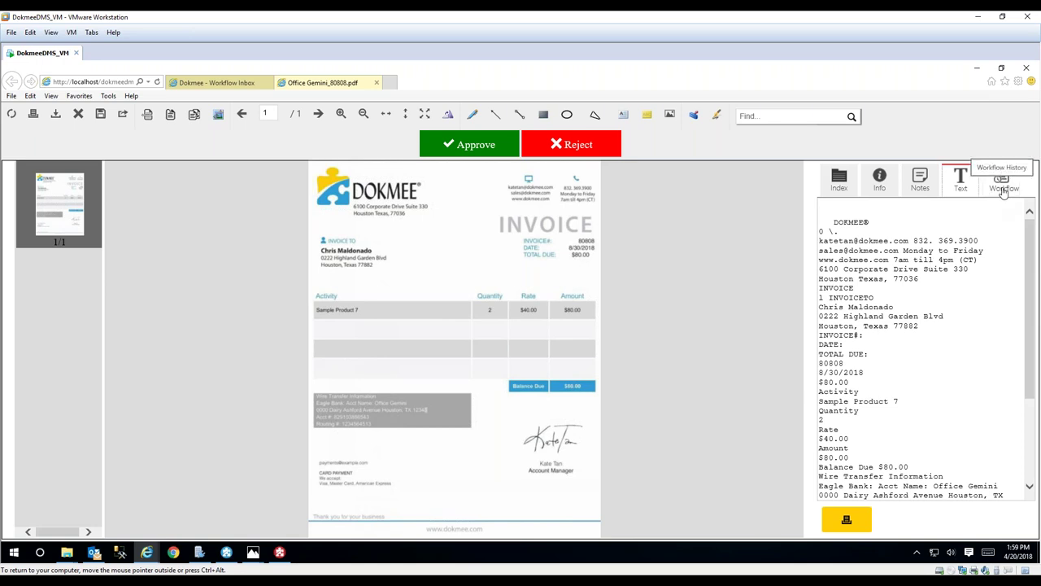
left_click(839, 187)
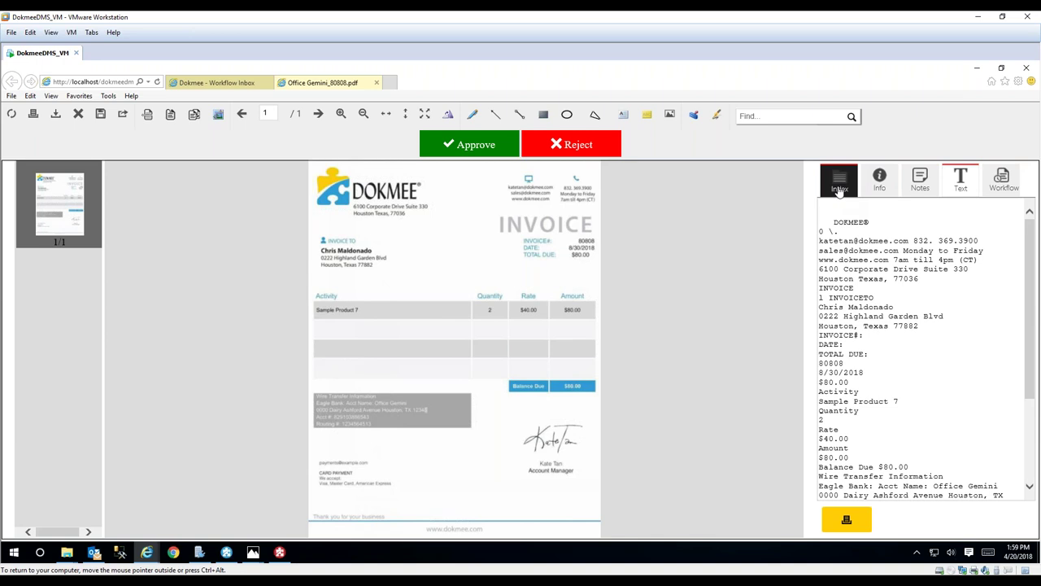
- Approve the invoice under cost center 100 - Sales, then sign out
left_click(476, 145)
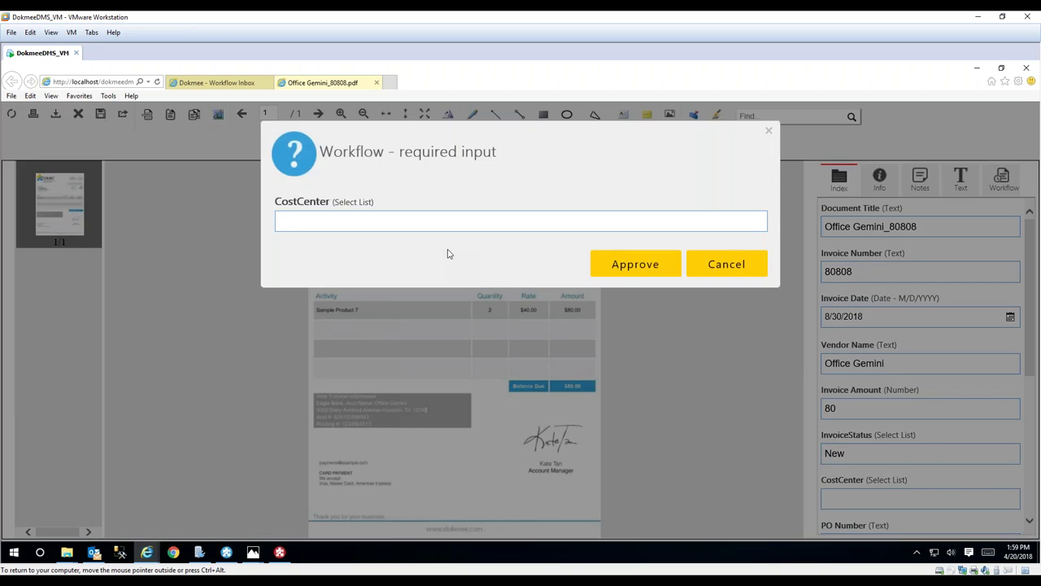
left_click(446, 221)
left_click(436, 240)
left_click(627, 266)
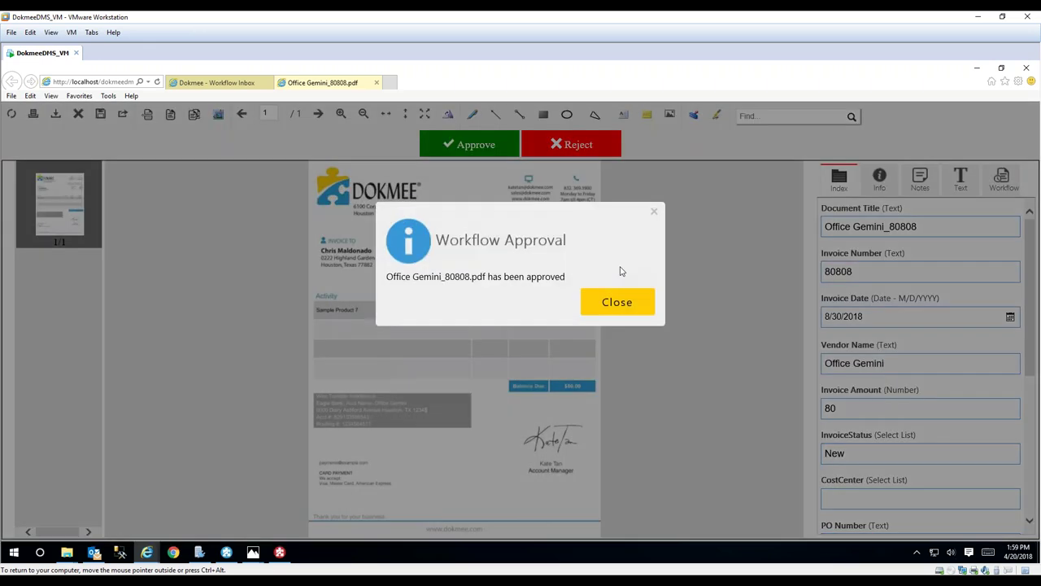
left_click(617, 300)
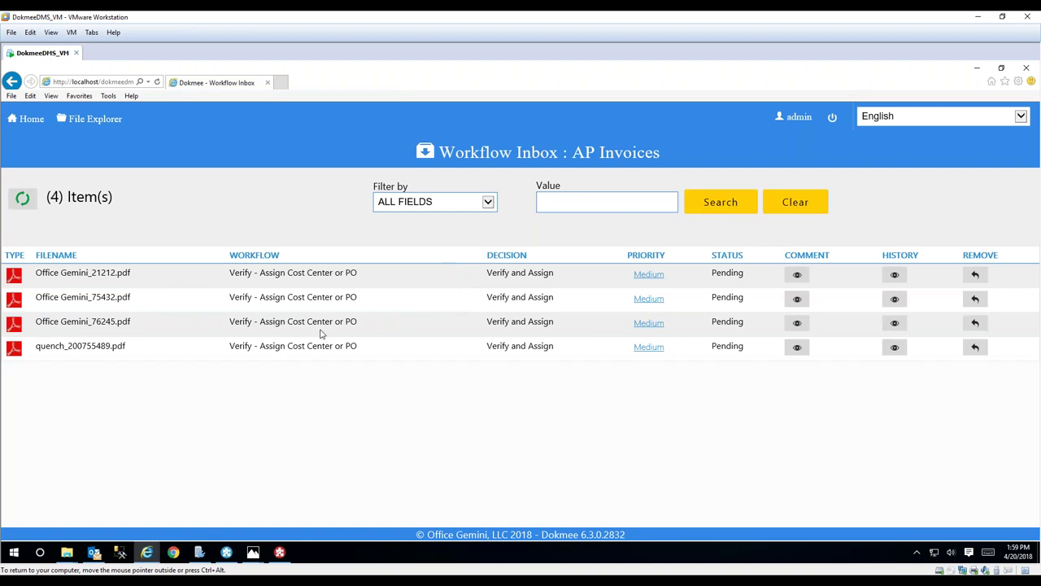
left_click(832, 118)
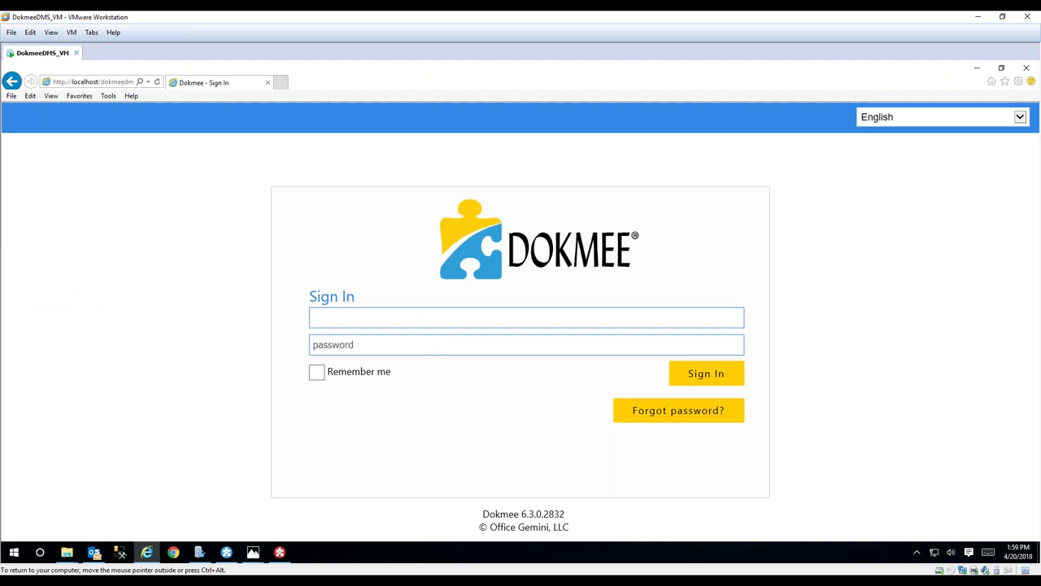
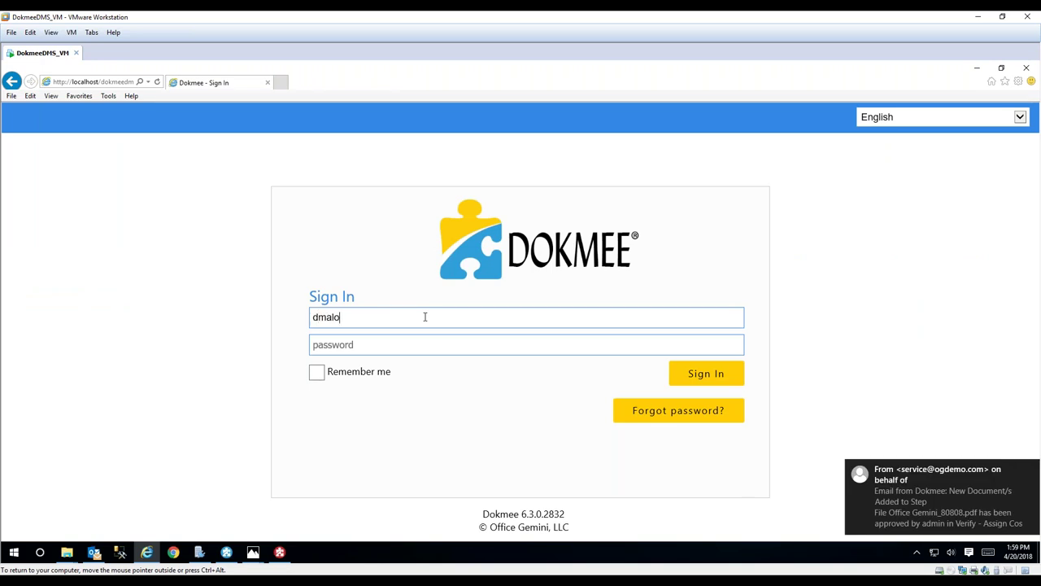
- Sign in as the second user with their username and password
left_click(418, 340)
type("•••••")
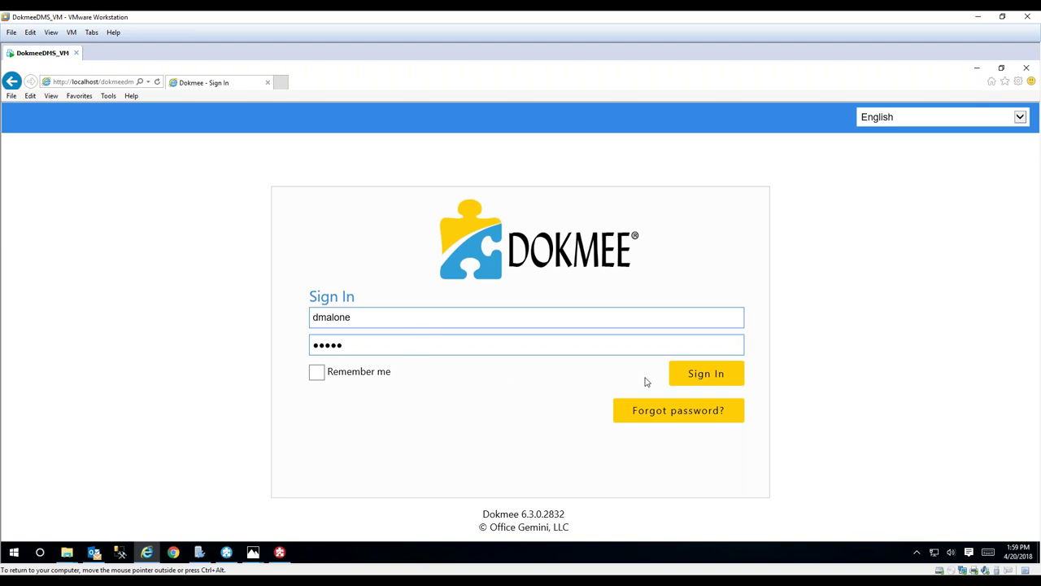
left_click(707, 378)
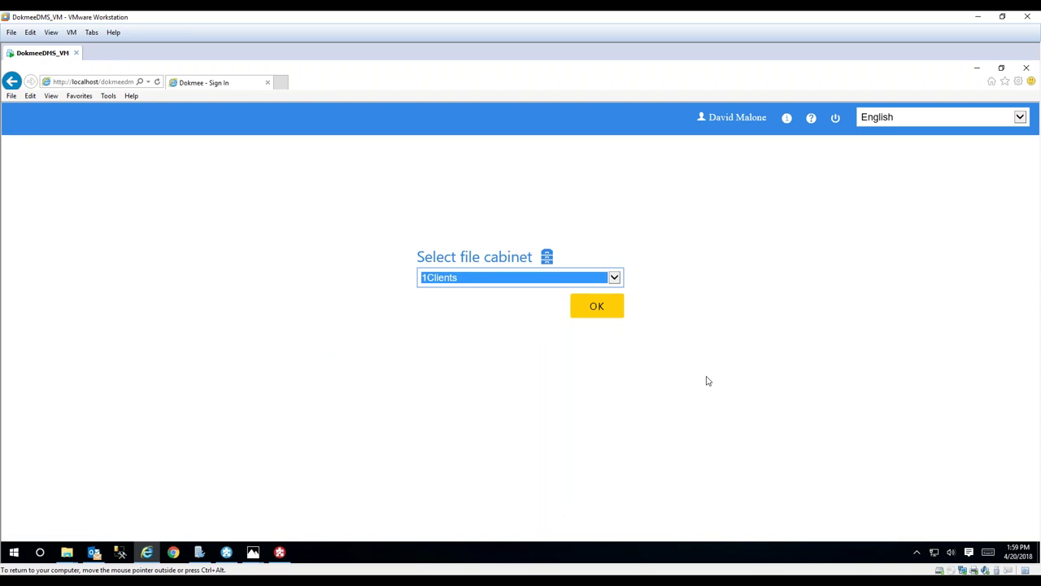
- Choose the AP Invoices file cabinet to reach its dashboard
left_click(622, 279)
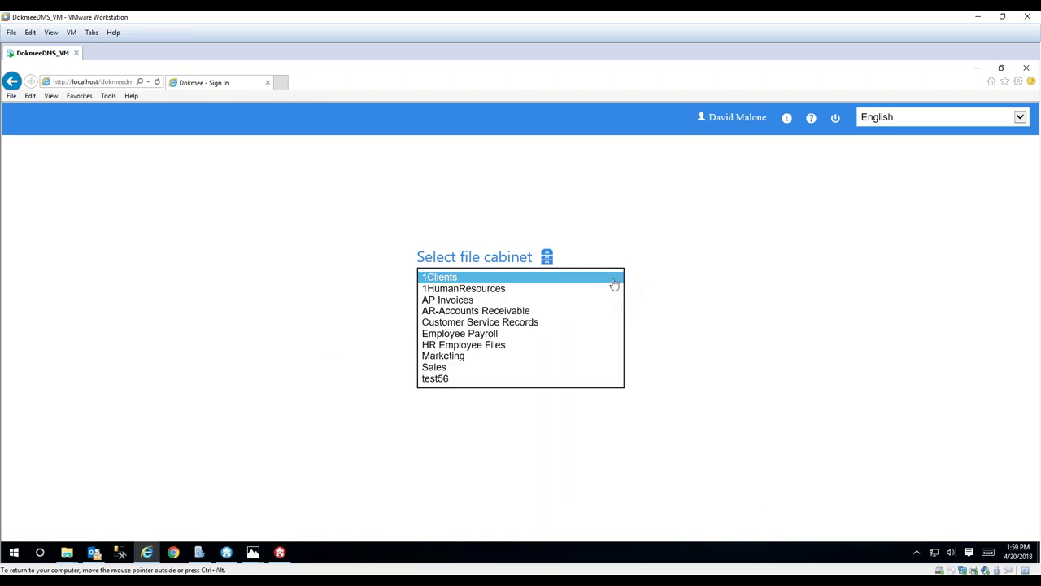
left_click(585, 299)
left_click(591, 309)
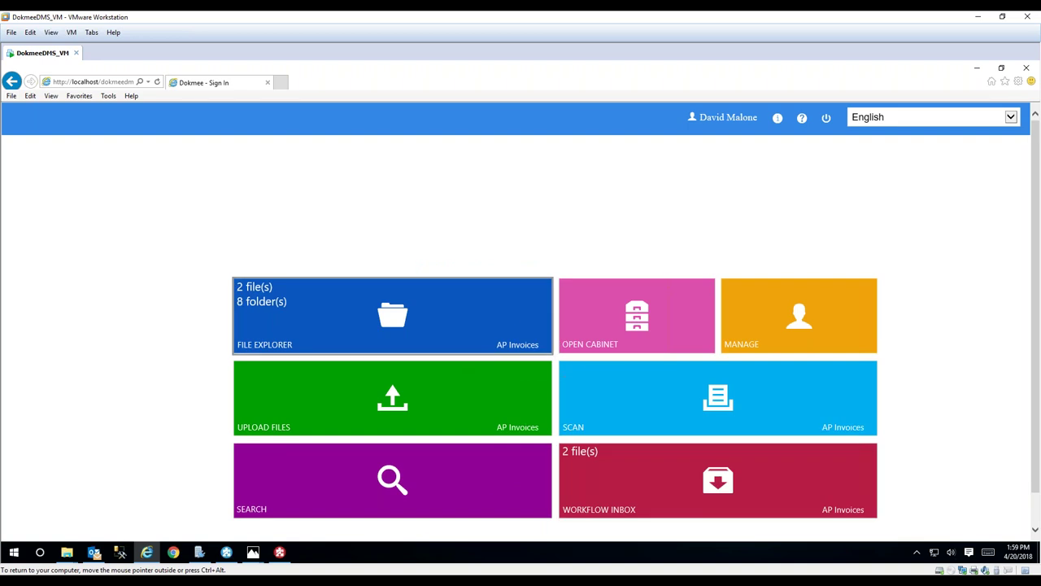
- Open Office Gemini_80808 from the Workflow Inbox and approve it at the Sales Manager stage
left_click(604, 474)
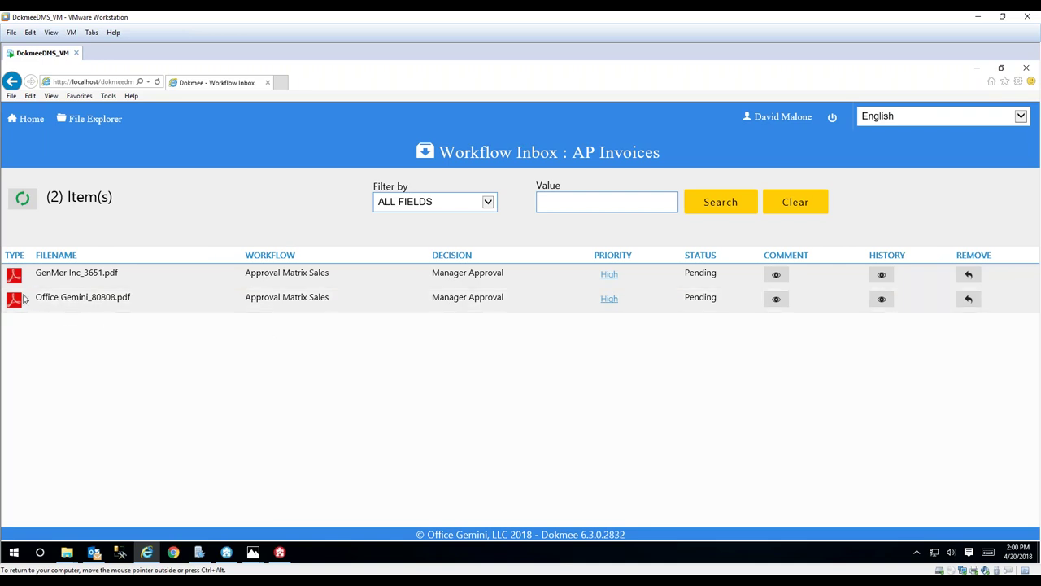
left_click(22, 299)
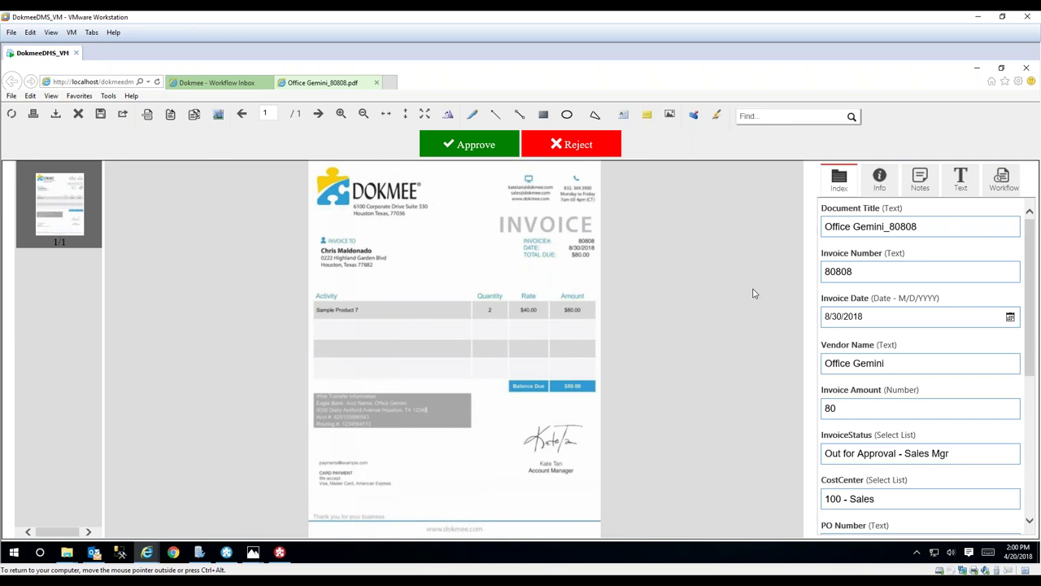
left_click(467, 146)
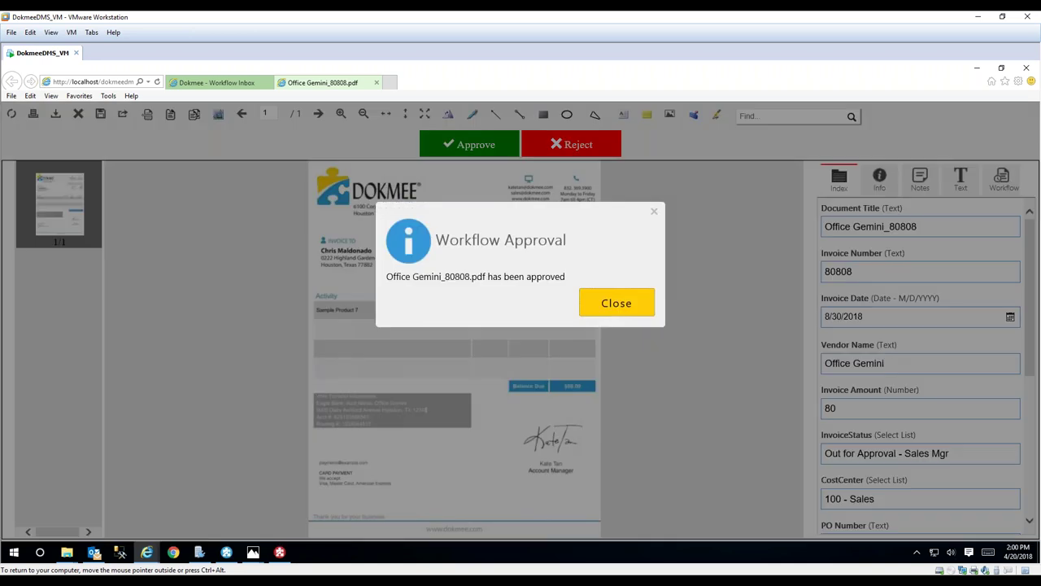
left_click(616, 302)
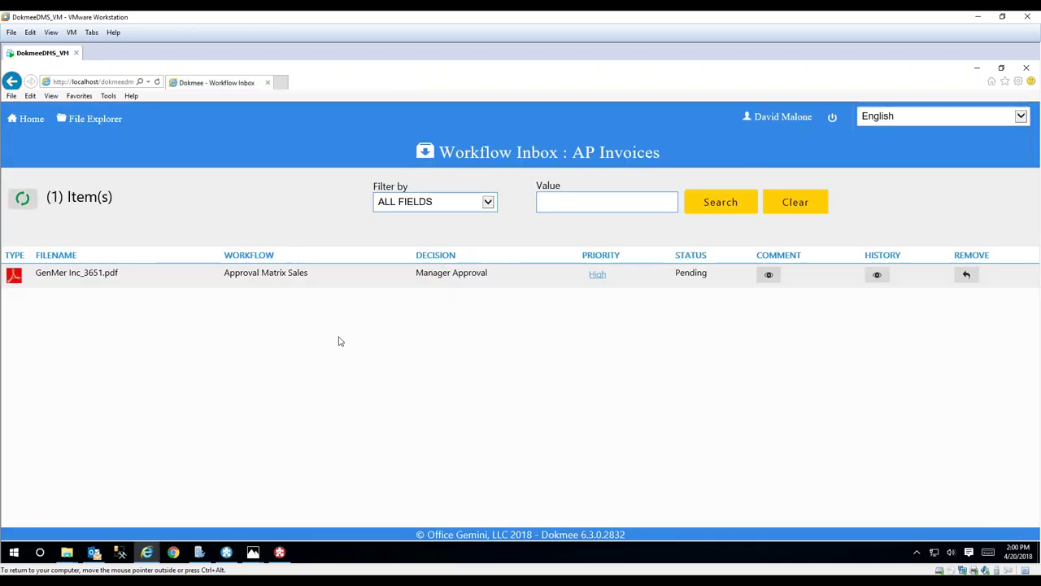
- Sign out and sign back in with the admin account
left_click(832, 116)
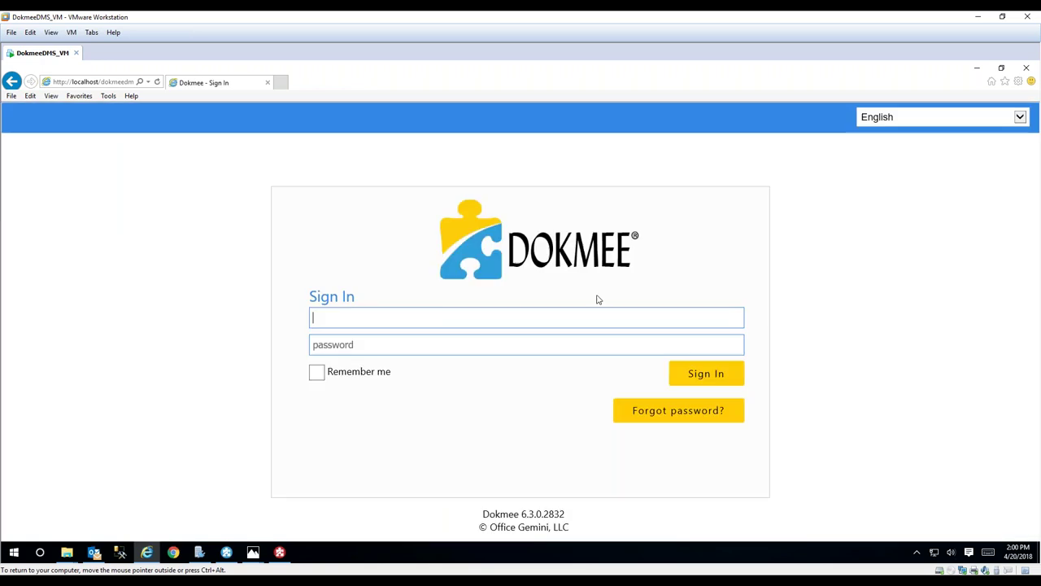
type("admin1")
left_click(475, 345)
type("admin")
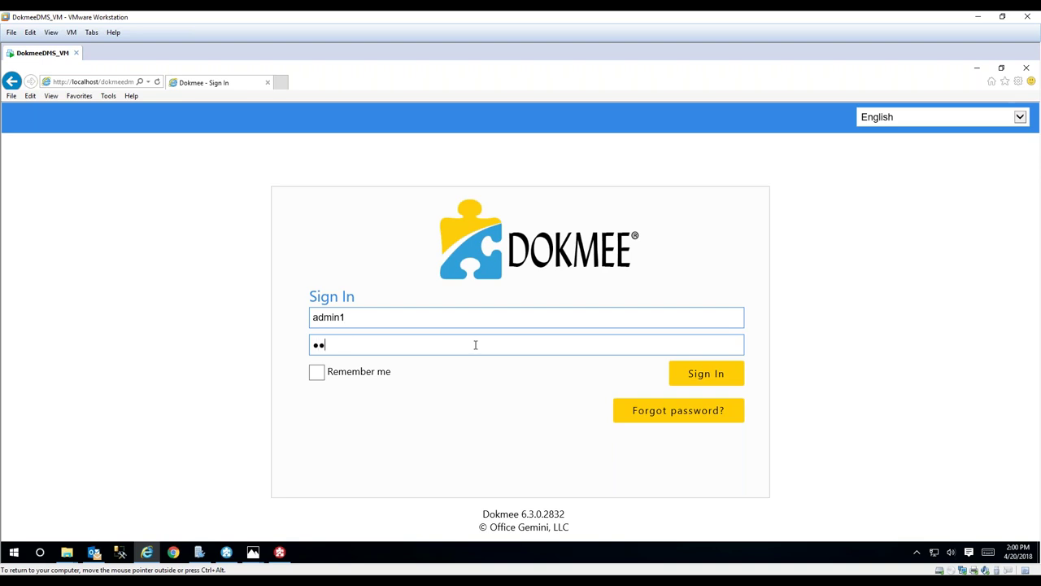
left_click(683, 375)
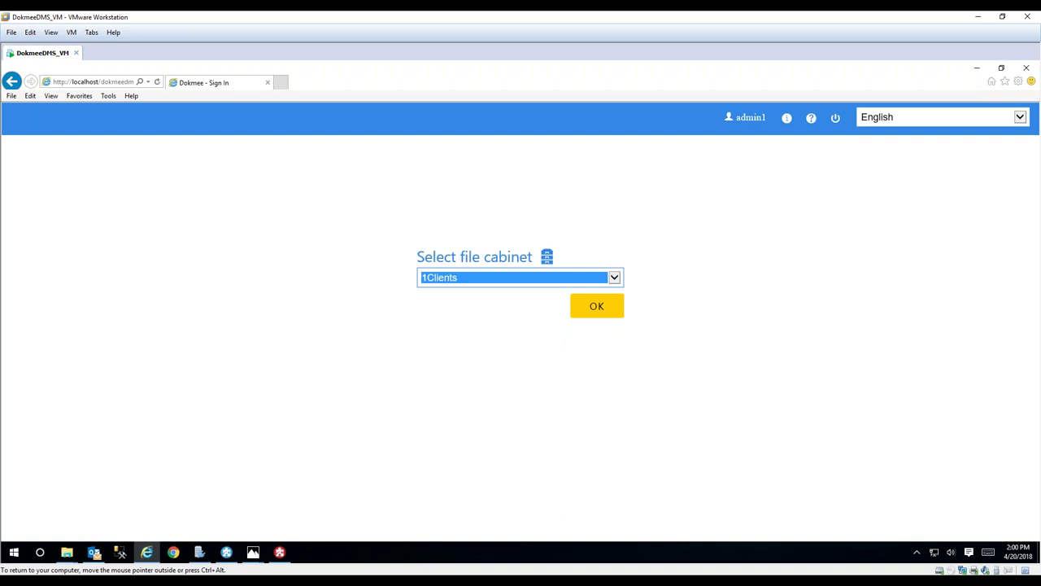
- Open the AP Invoices cabinet and its Workflow Inbox
left_click(616, 279)
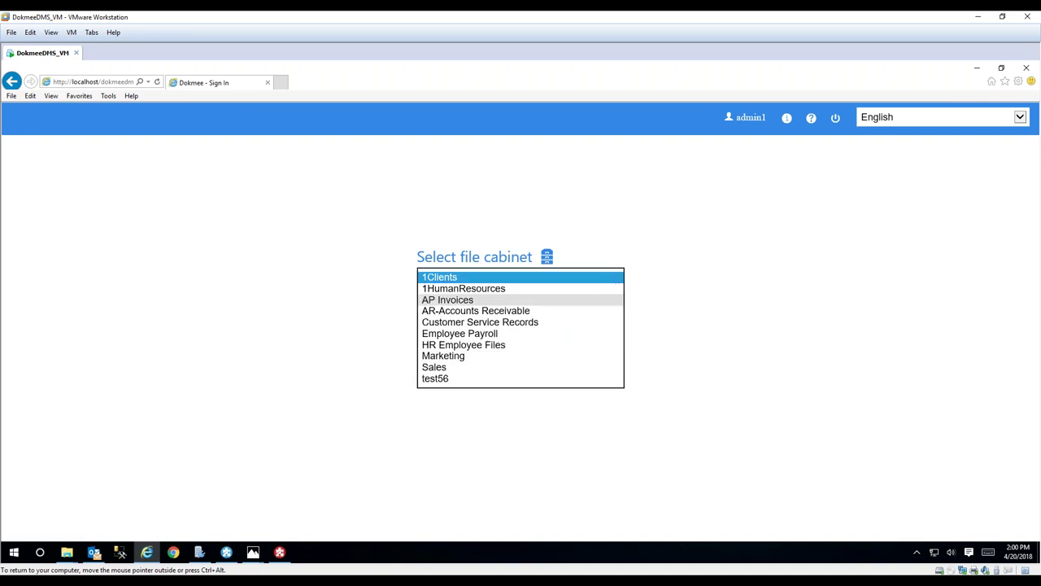
left_click(585, 299)
left_click(591, 307)
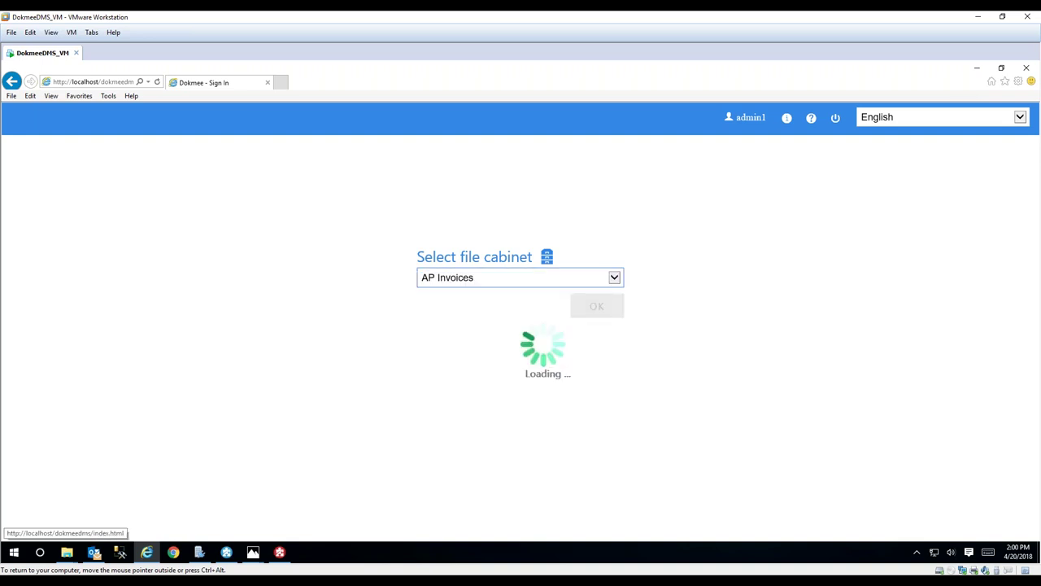
left_click(604, 463)
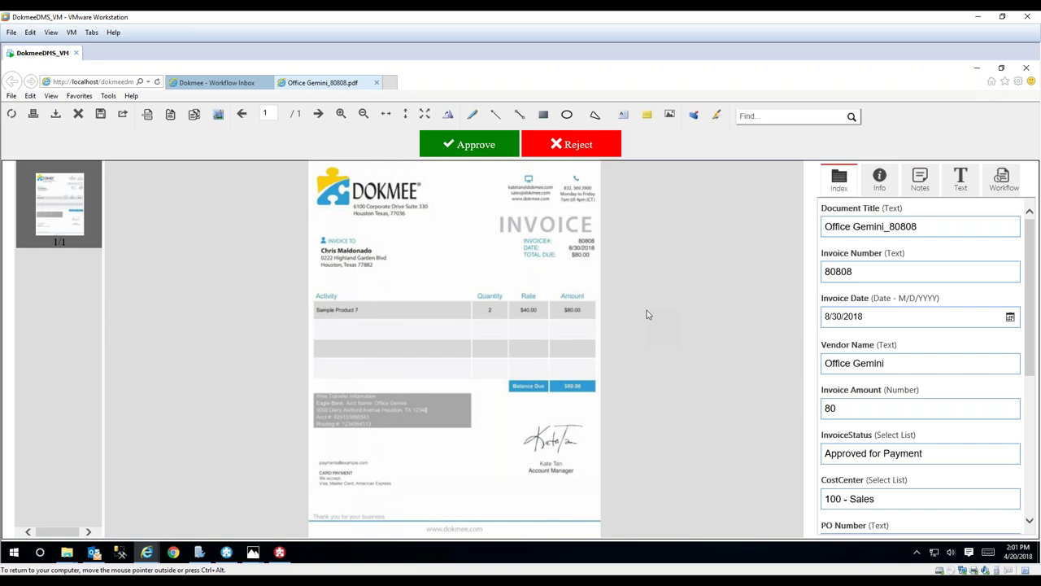
- Approve Office Gemini_80808 with the payment method 'Check# 12345'
left_click(470, 145)
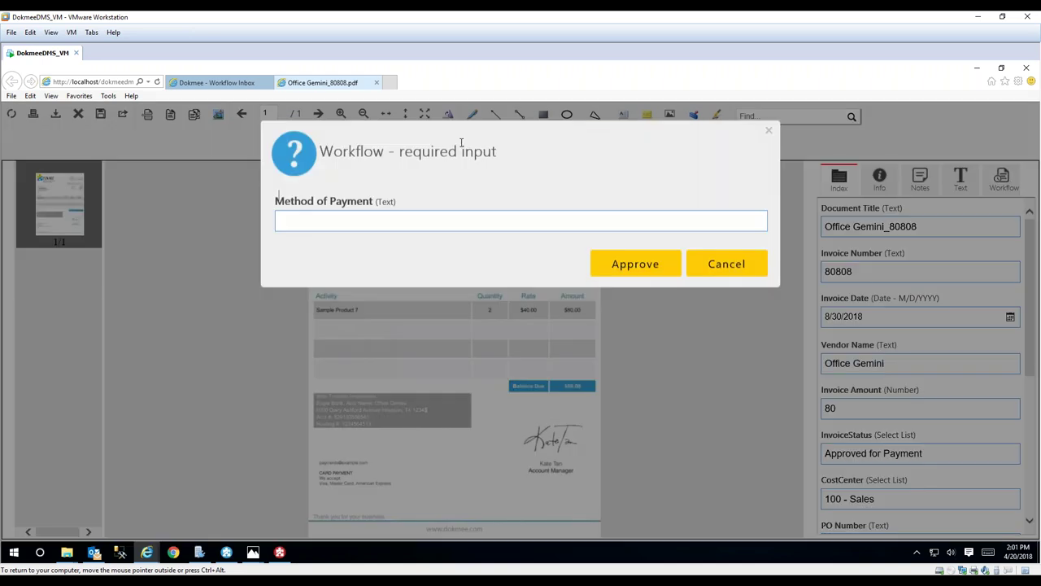
type("Ch")
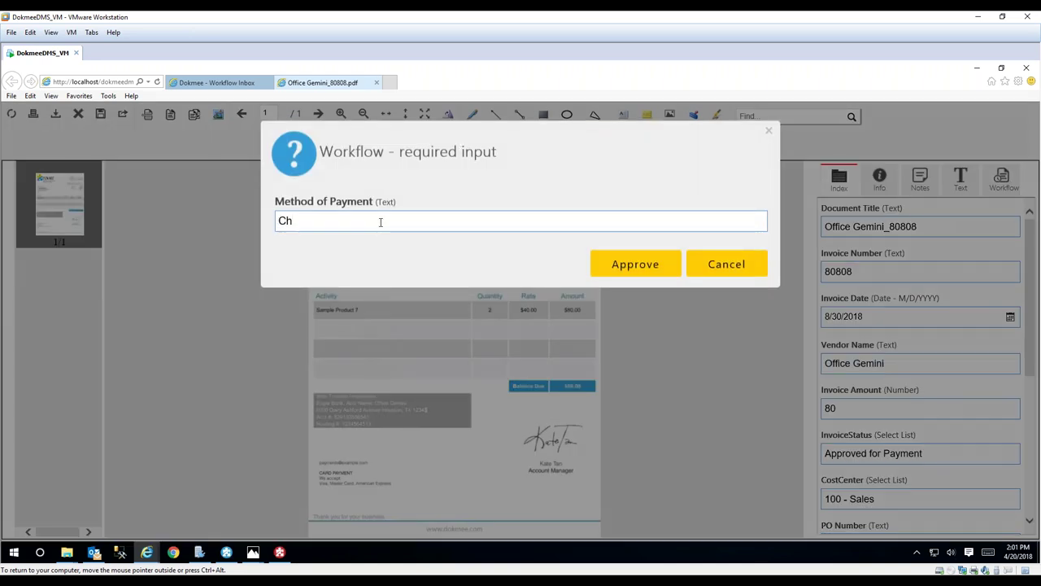
type("eck# 12345")
left_click(608, 267)
- Set Date Paid to 4/20/2018 and give the invoice final approval
left_click(499, 222)
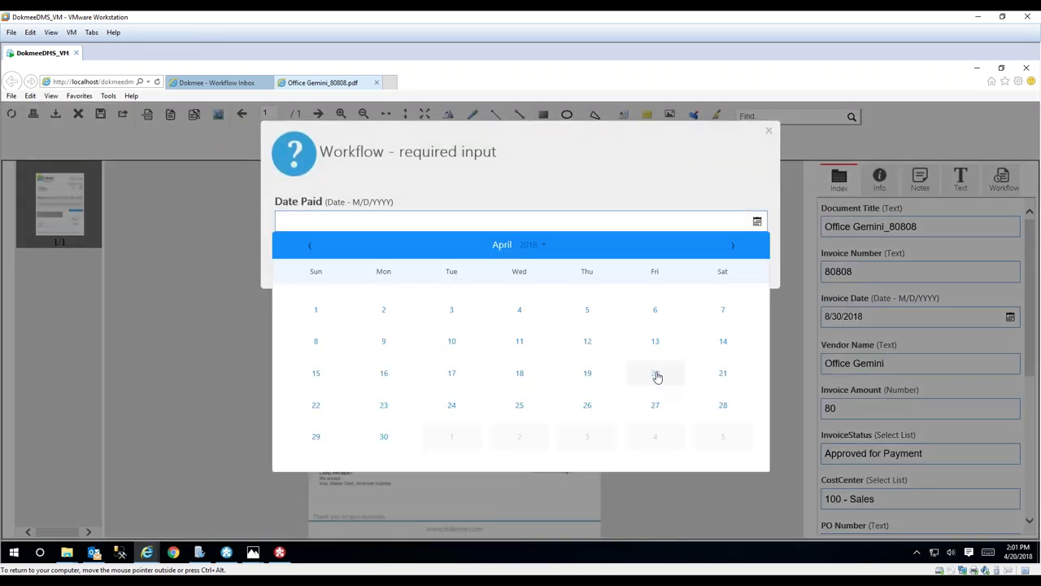
left_click(656, 373)
left_click(632, 268)
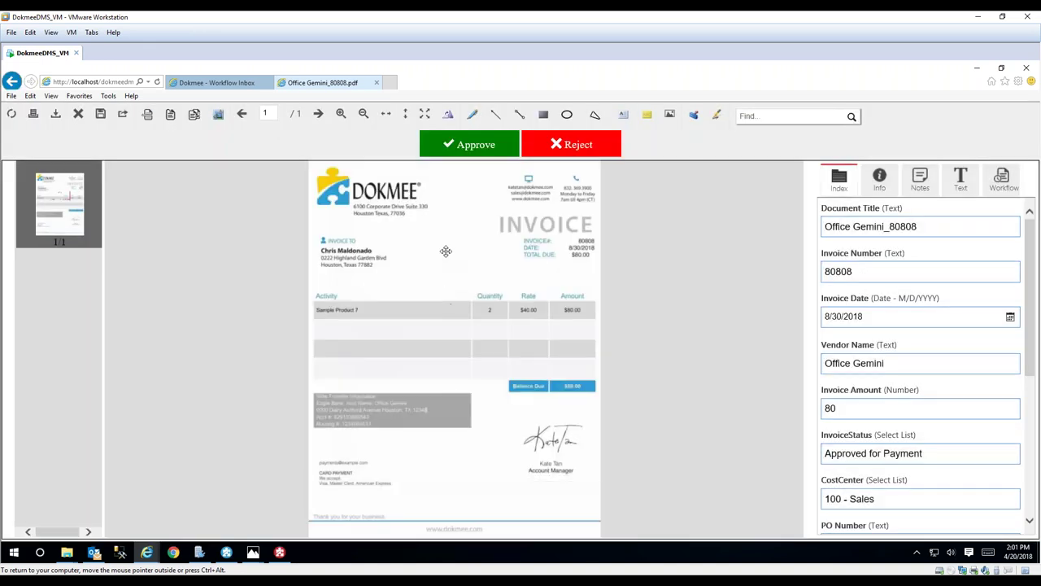
left_click(455, 144)
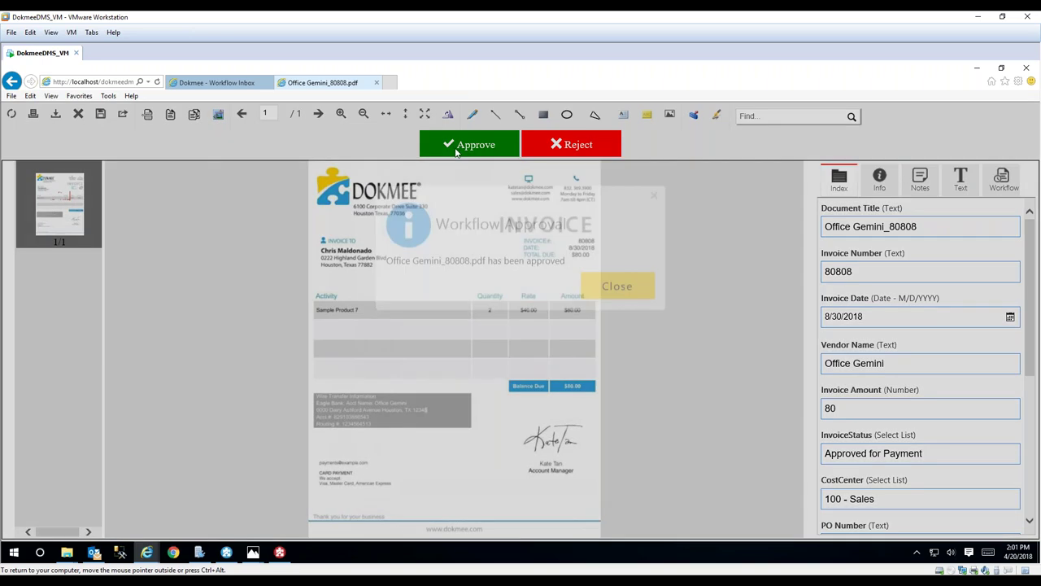
left_click(609, 301)
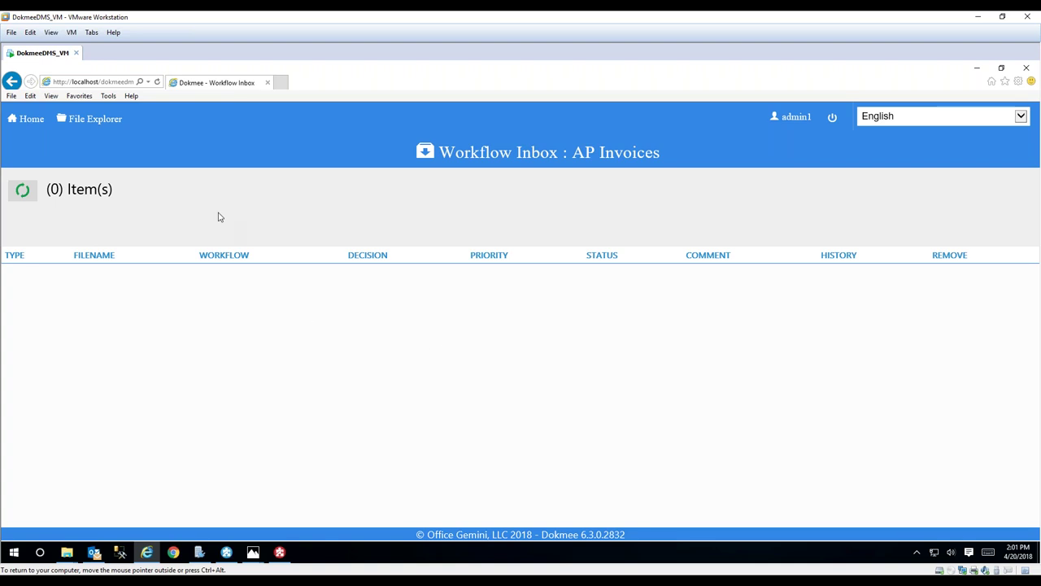
- Browse to 2018 - Paid Invoices > 04 - April and view the Paid-stamped Office Gemini_80808.pdf
left_click(94, 119)
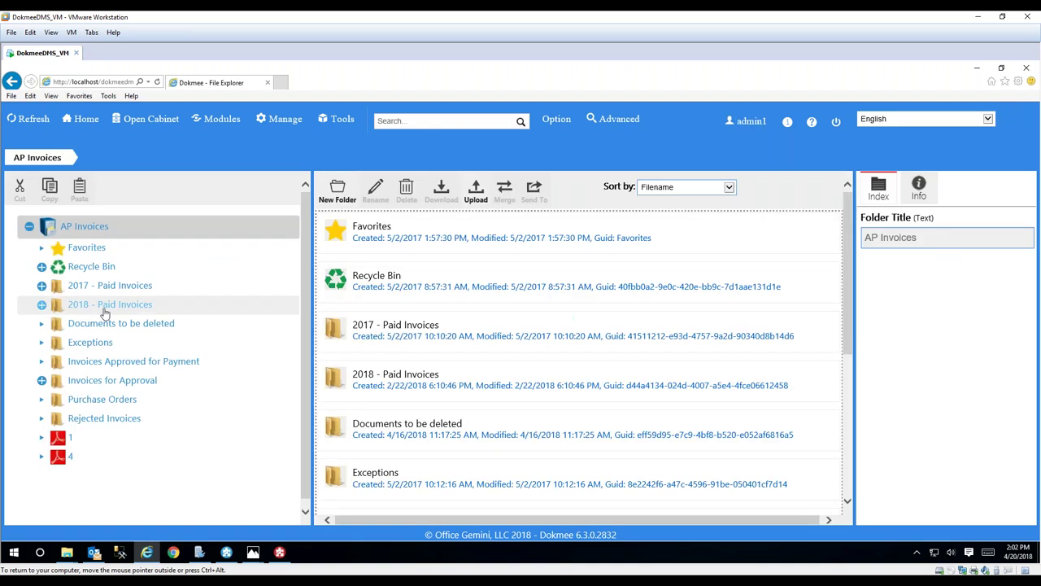
left_click(42, 306)
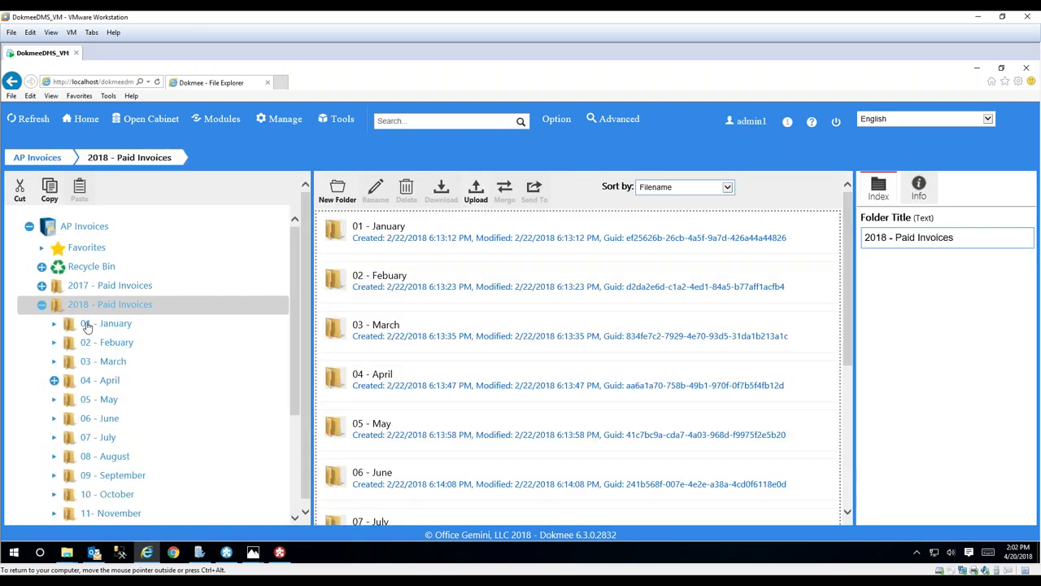
left_click(55, 382)
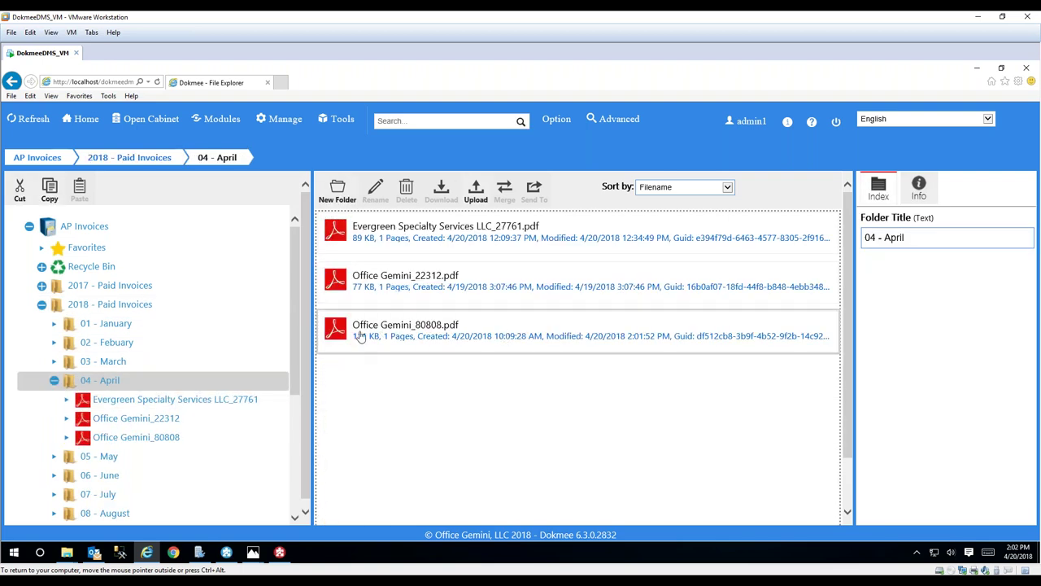
left_click(334, 333)
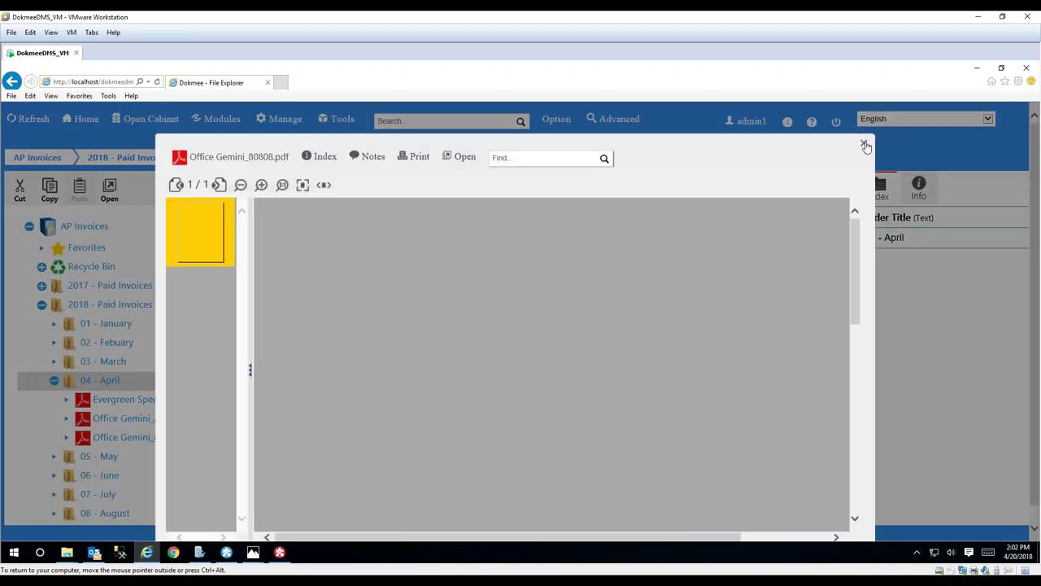
left_click(865, 145)
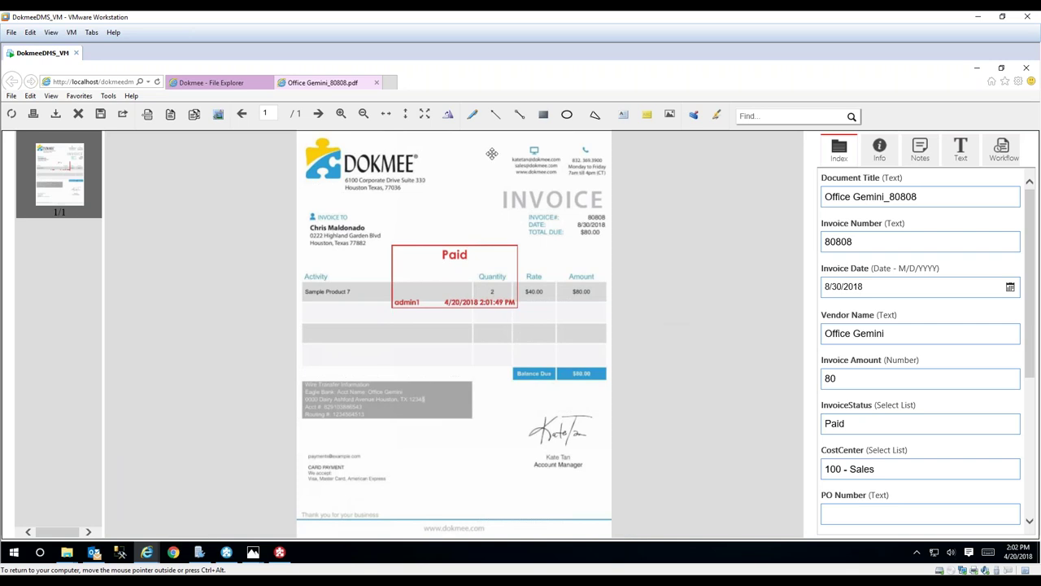
left_click(377, 83)
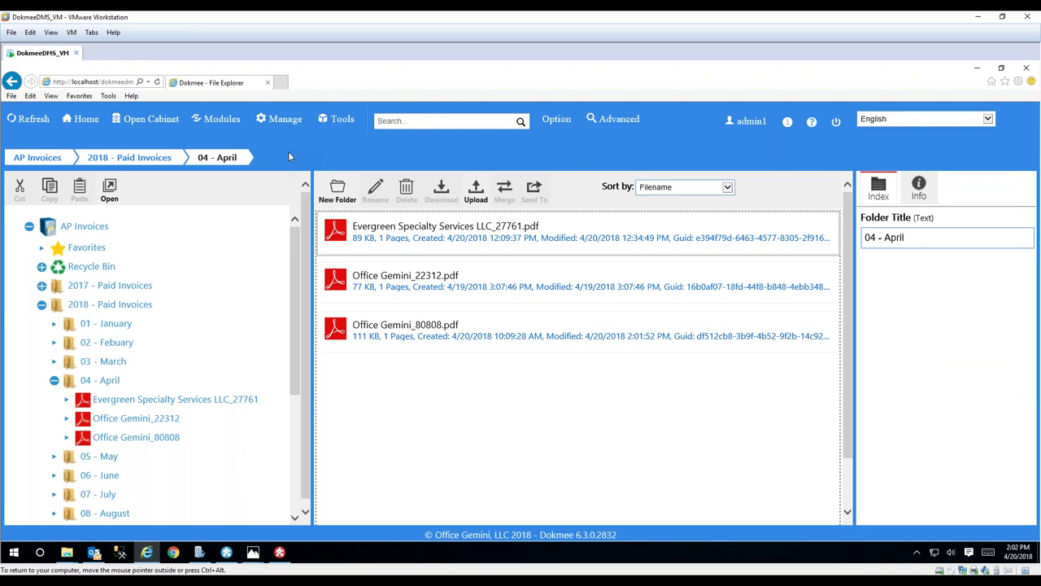
- Run an advanced search for invoices whose InvoiceStatus contains New
left_click(604, 120)
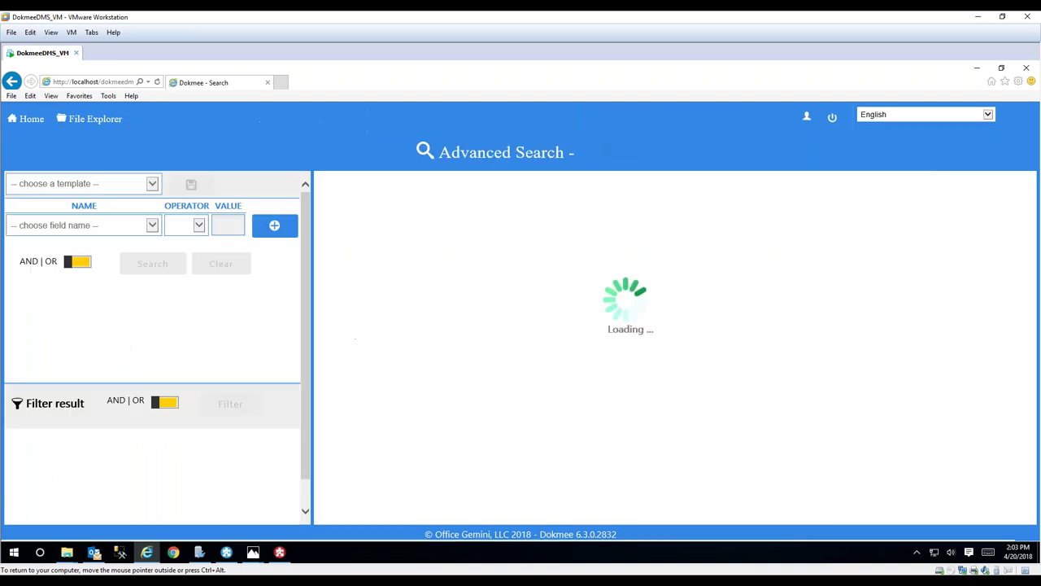
left_click(153, 227)
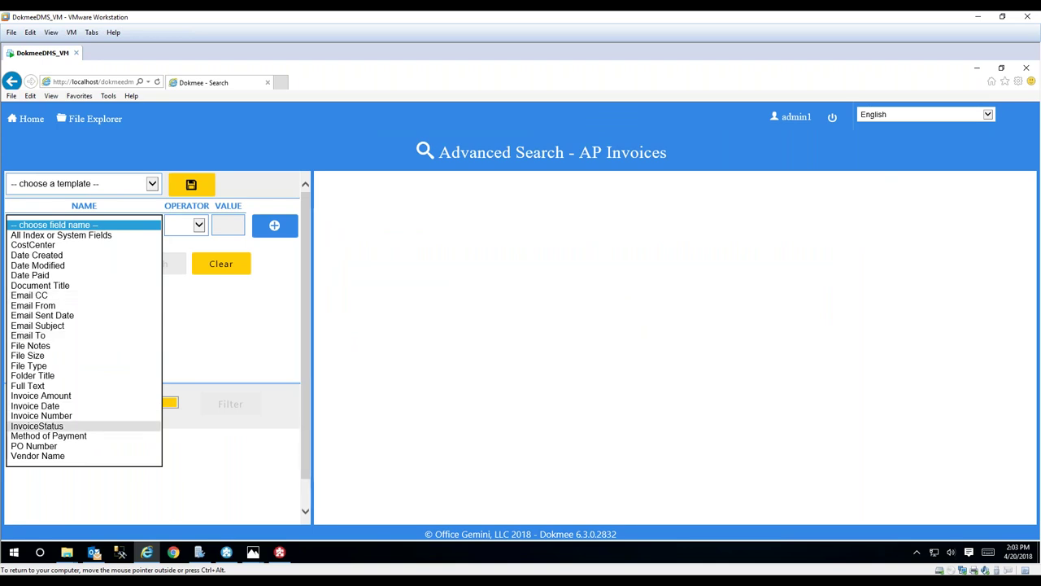
left_click(100, 426)
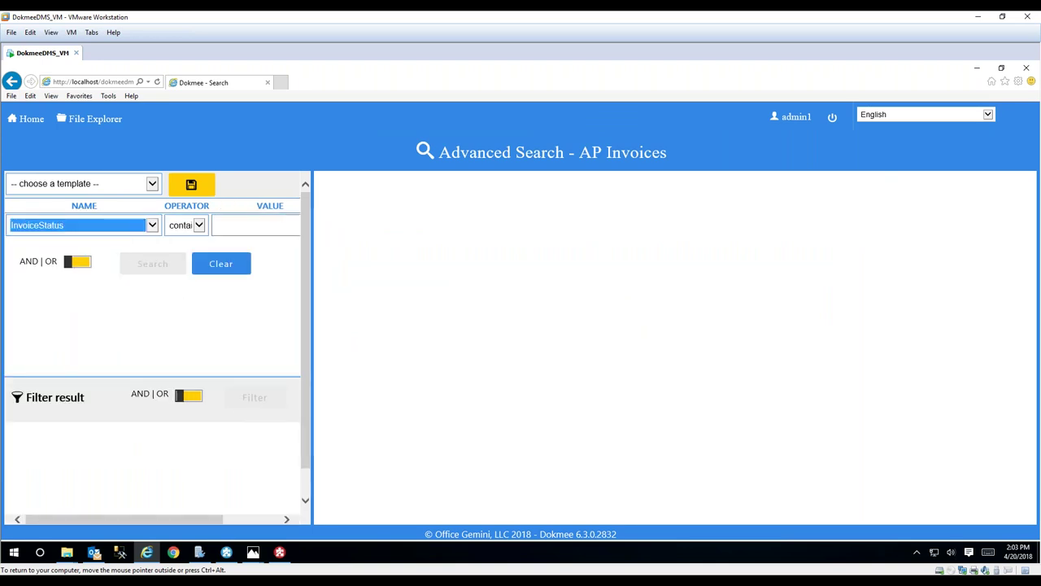
left_click(249, 224)
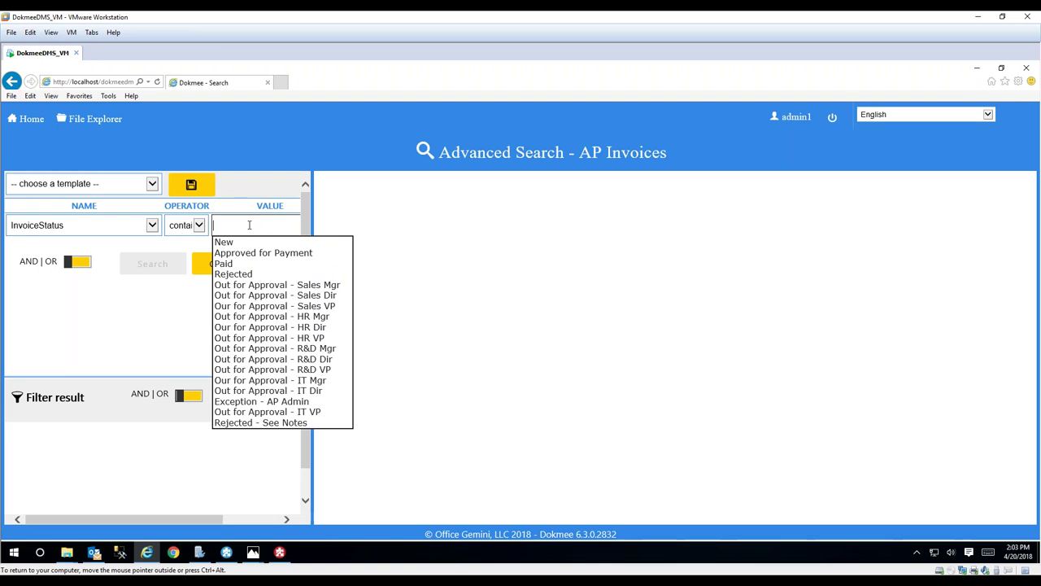
type("New")
left_click(263, 242)
left_click(155, 286)
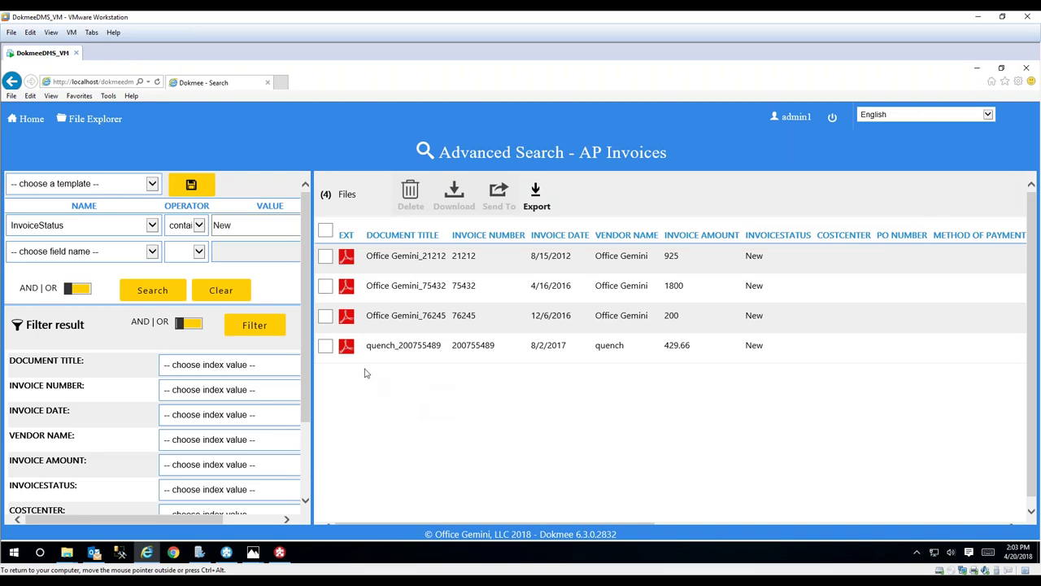
- Check the fields for a second condition without adding one, then minimize the virtual machine window
left_click(154, 256)
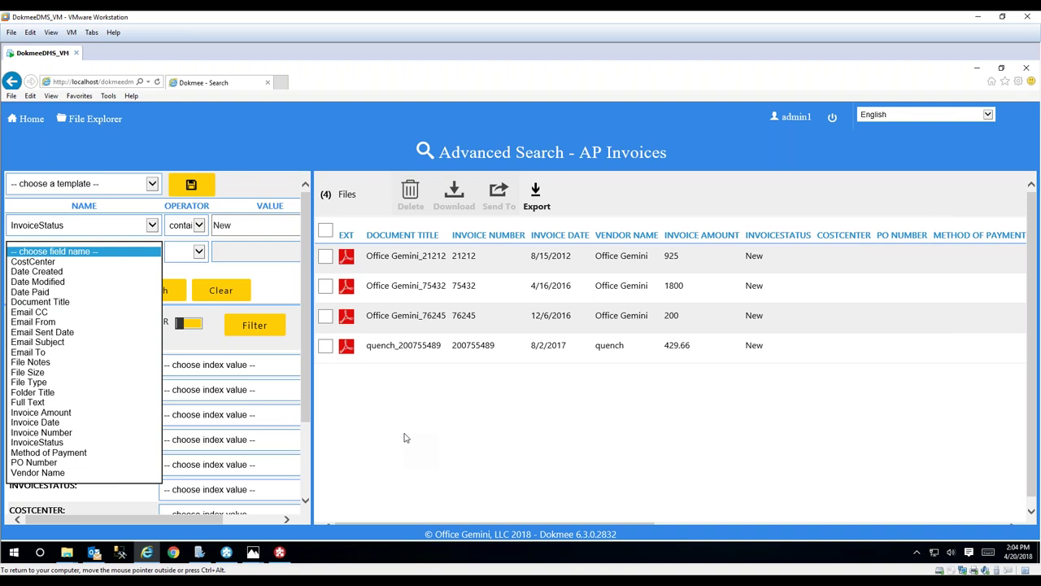
left_click(404, 437)
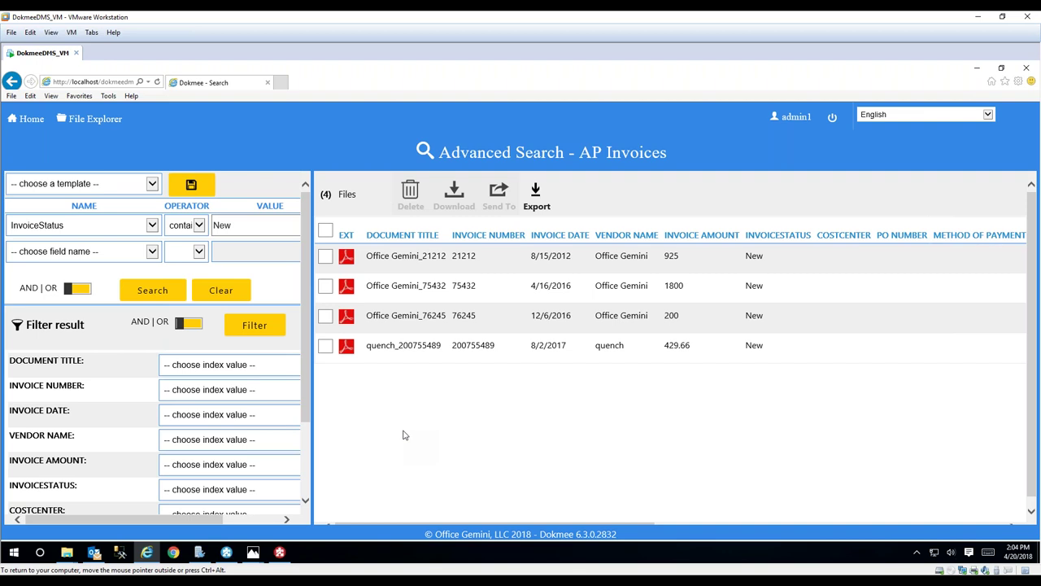
left_click(977, 17)
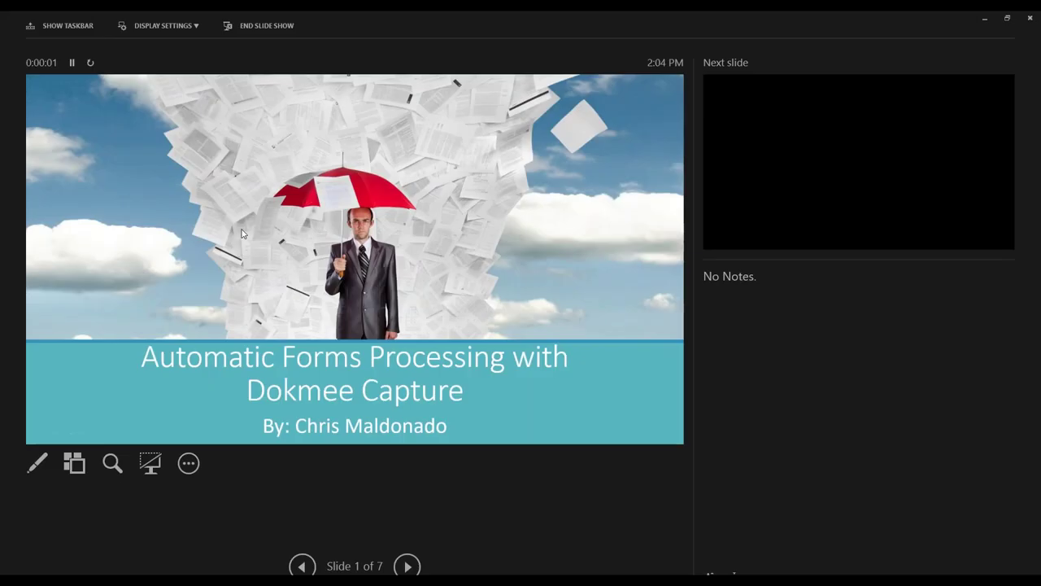
- Swap presenter view and slide show so the Dokmee Capture title slide fills the screen
left_click(157, 24)
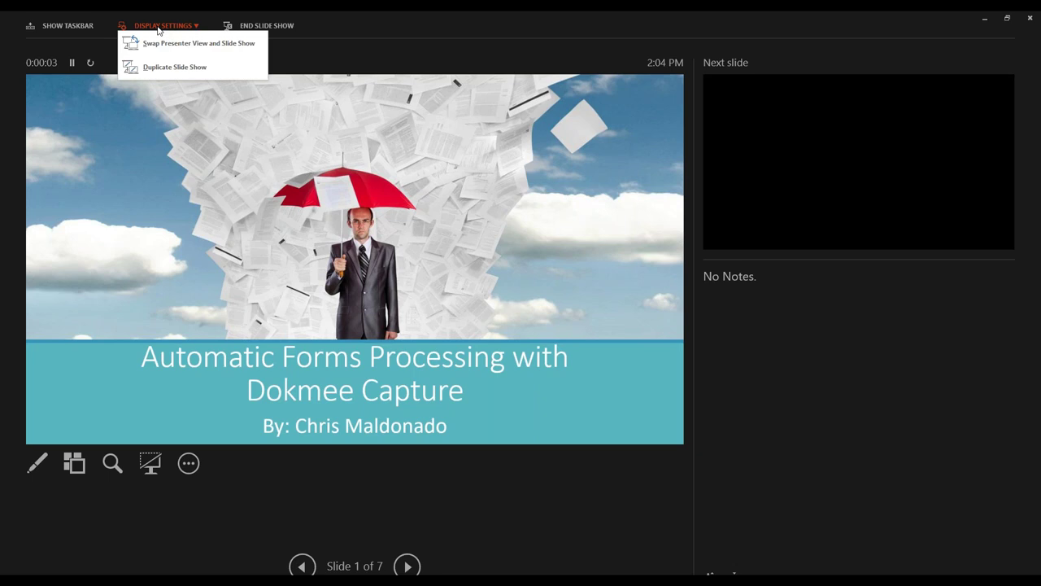
left_click(159, 43)
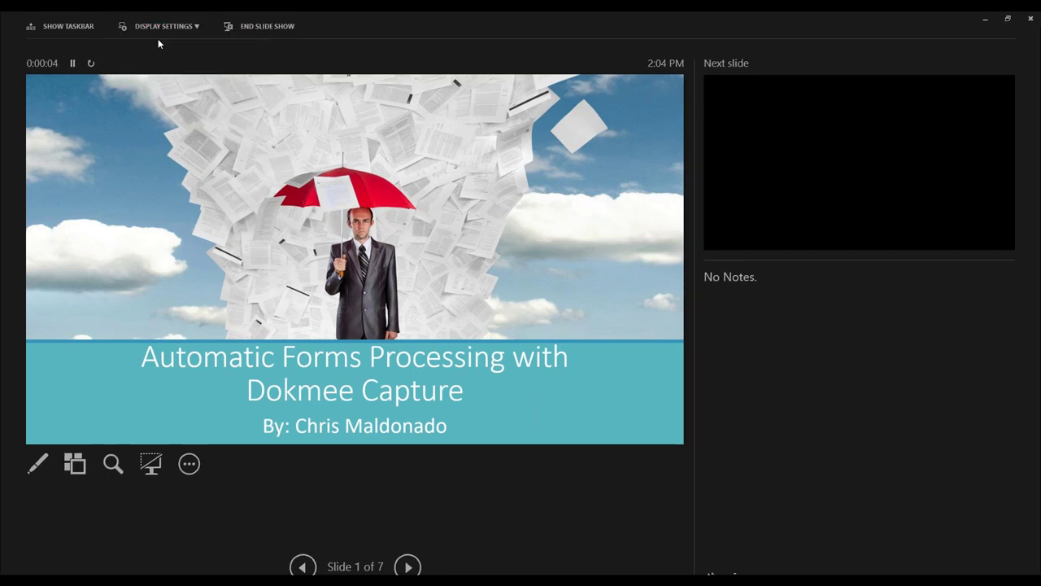